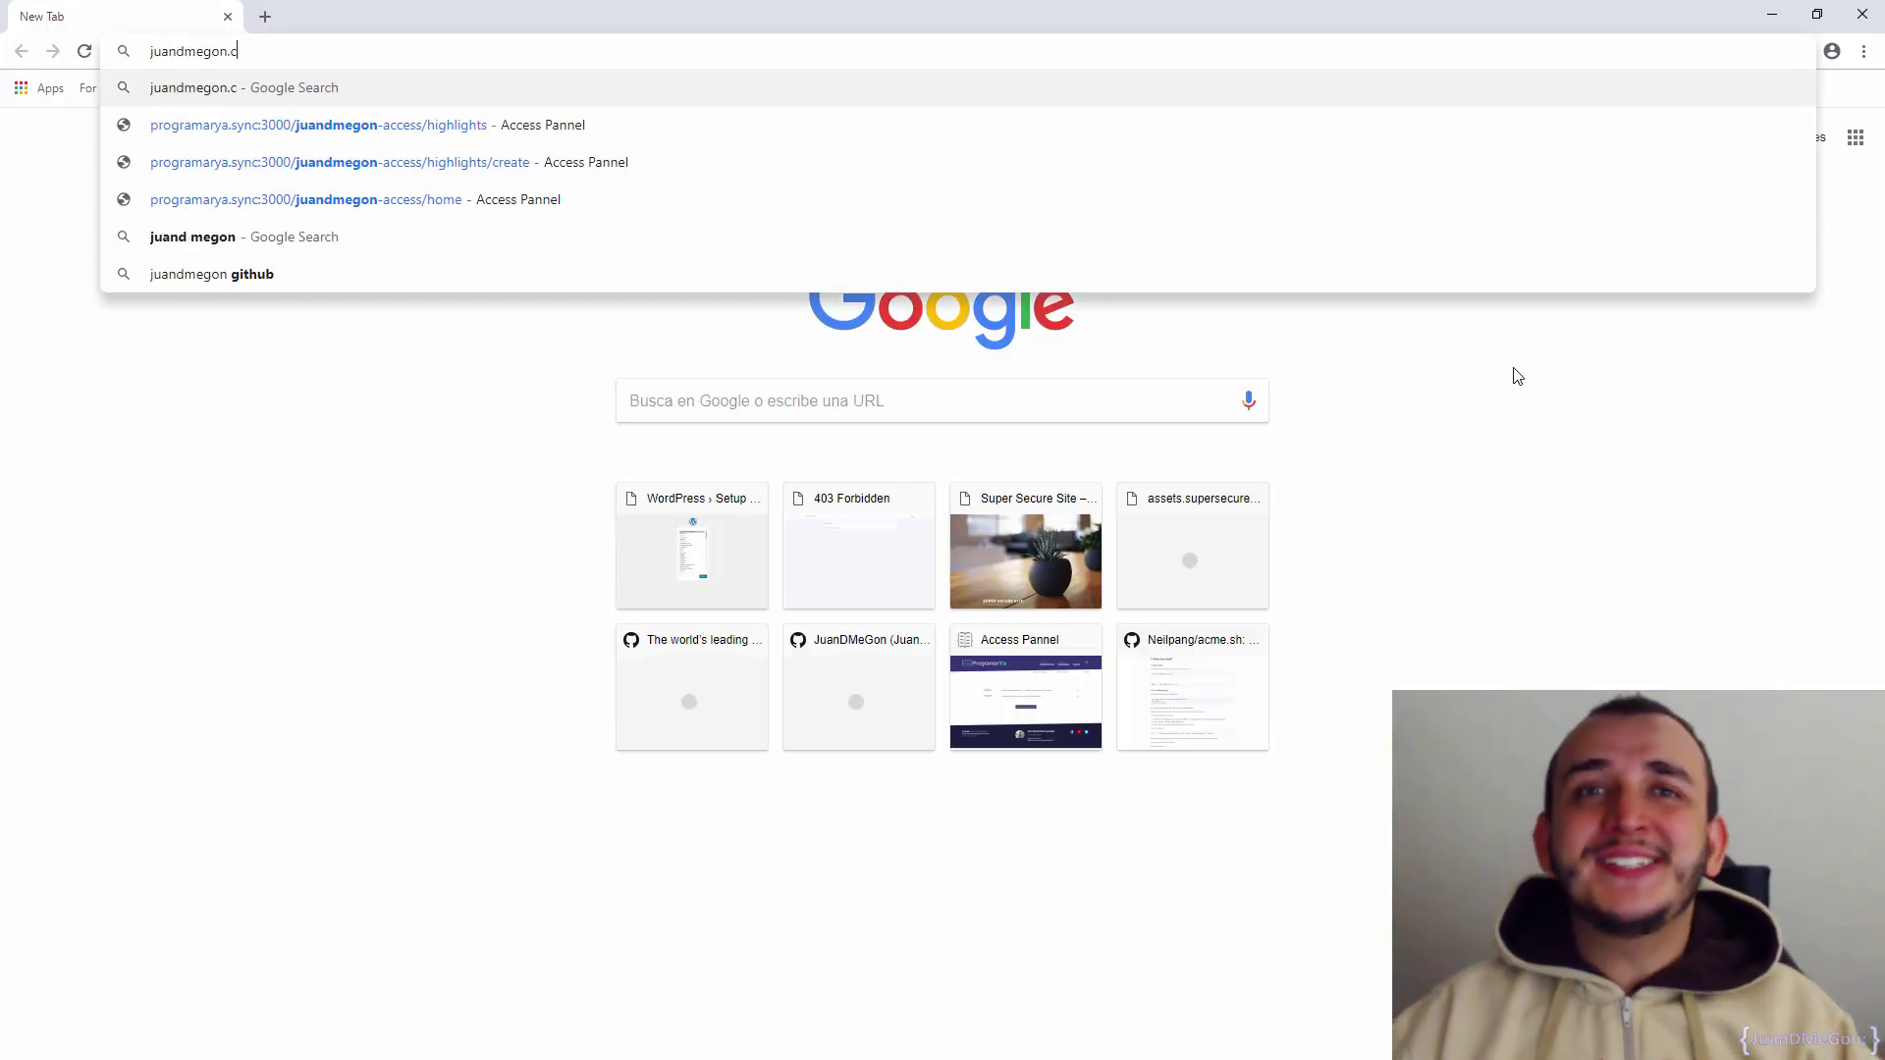
pyautogui.write('om')
# Step: Load juandmegon.com and switch its banner carousel to the second slide
pyautogui.press('Return')
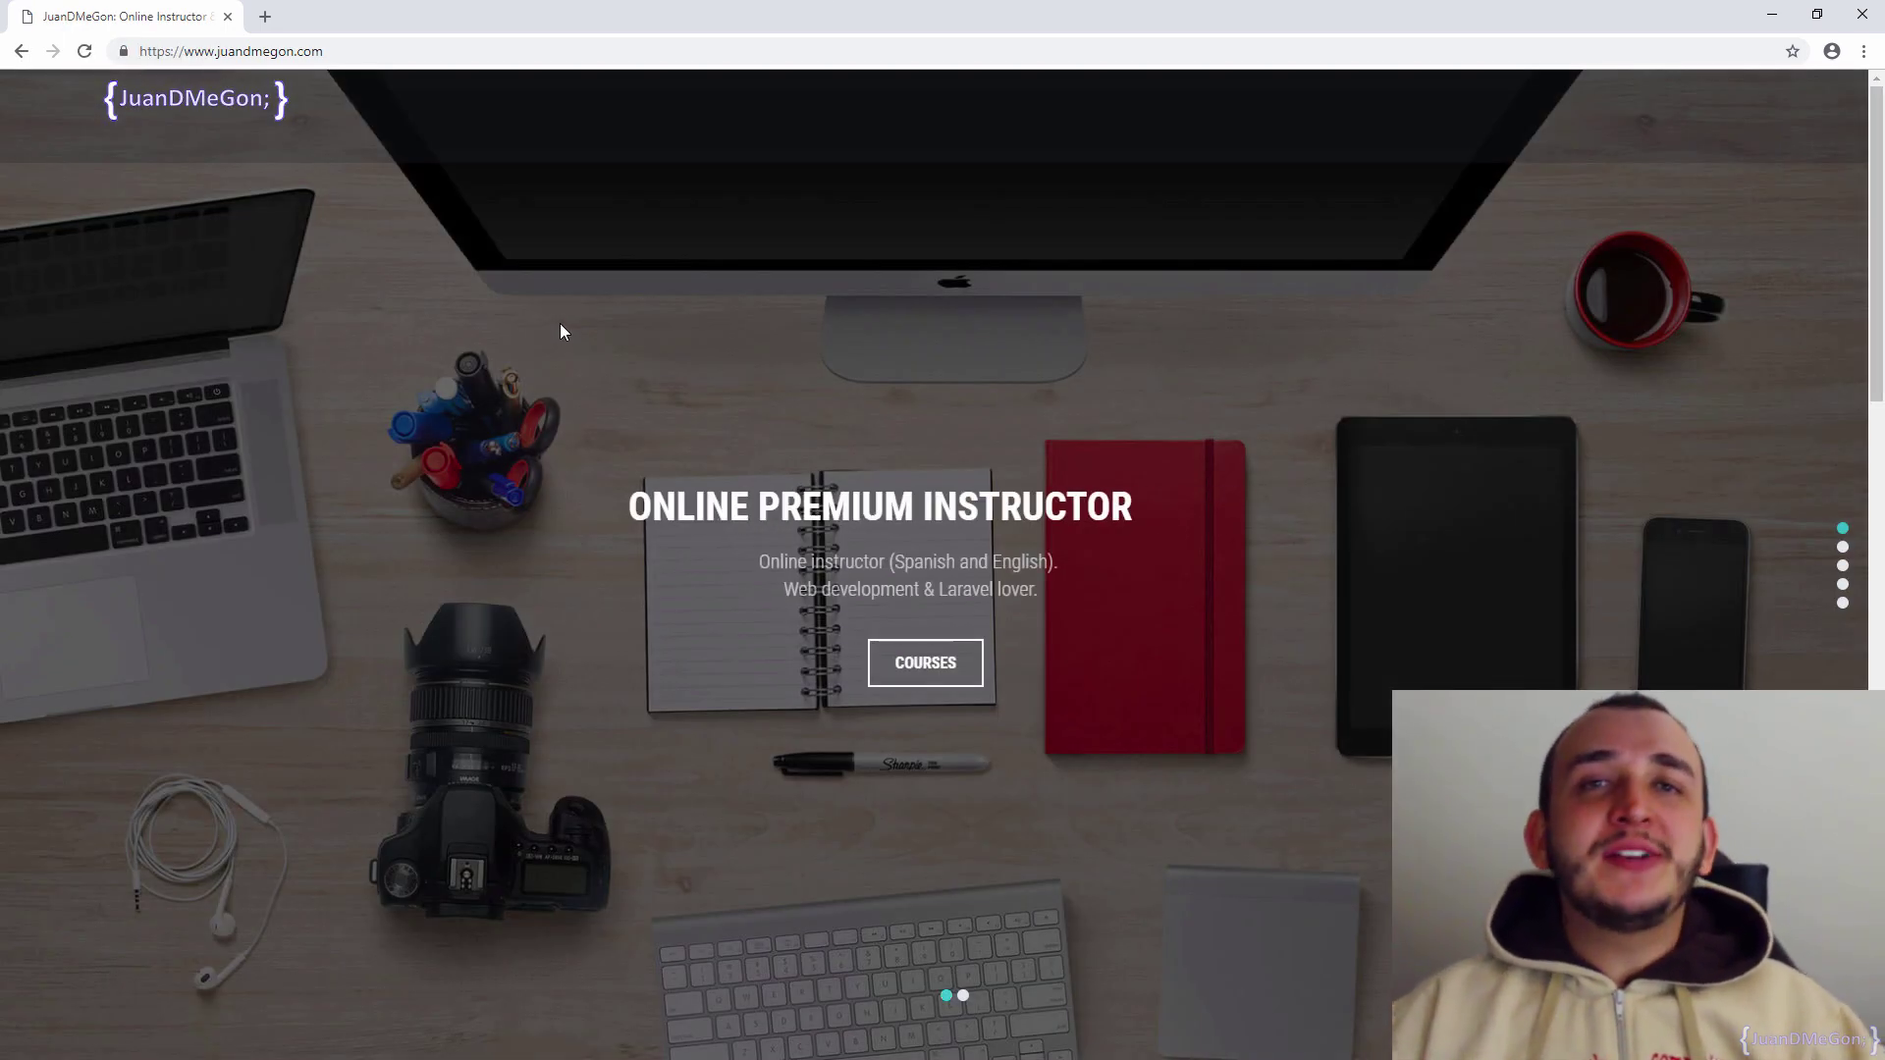
pyautogui.scroll(-1, 561, 326)
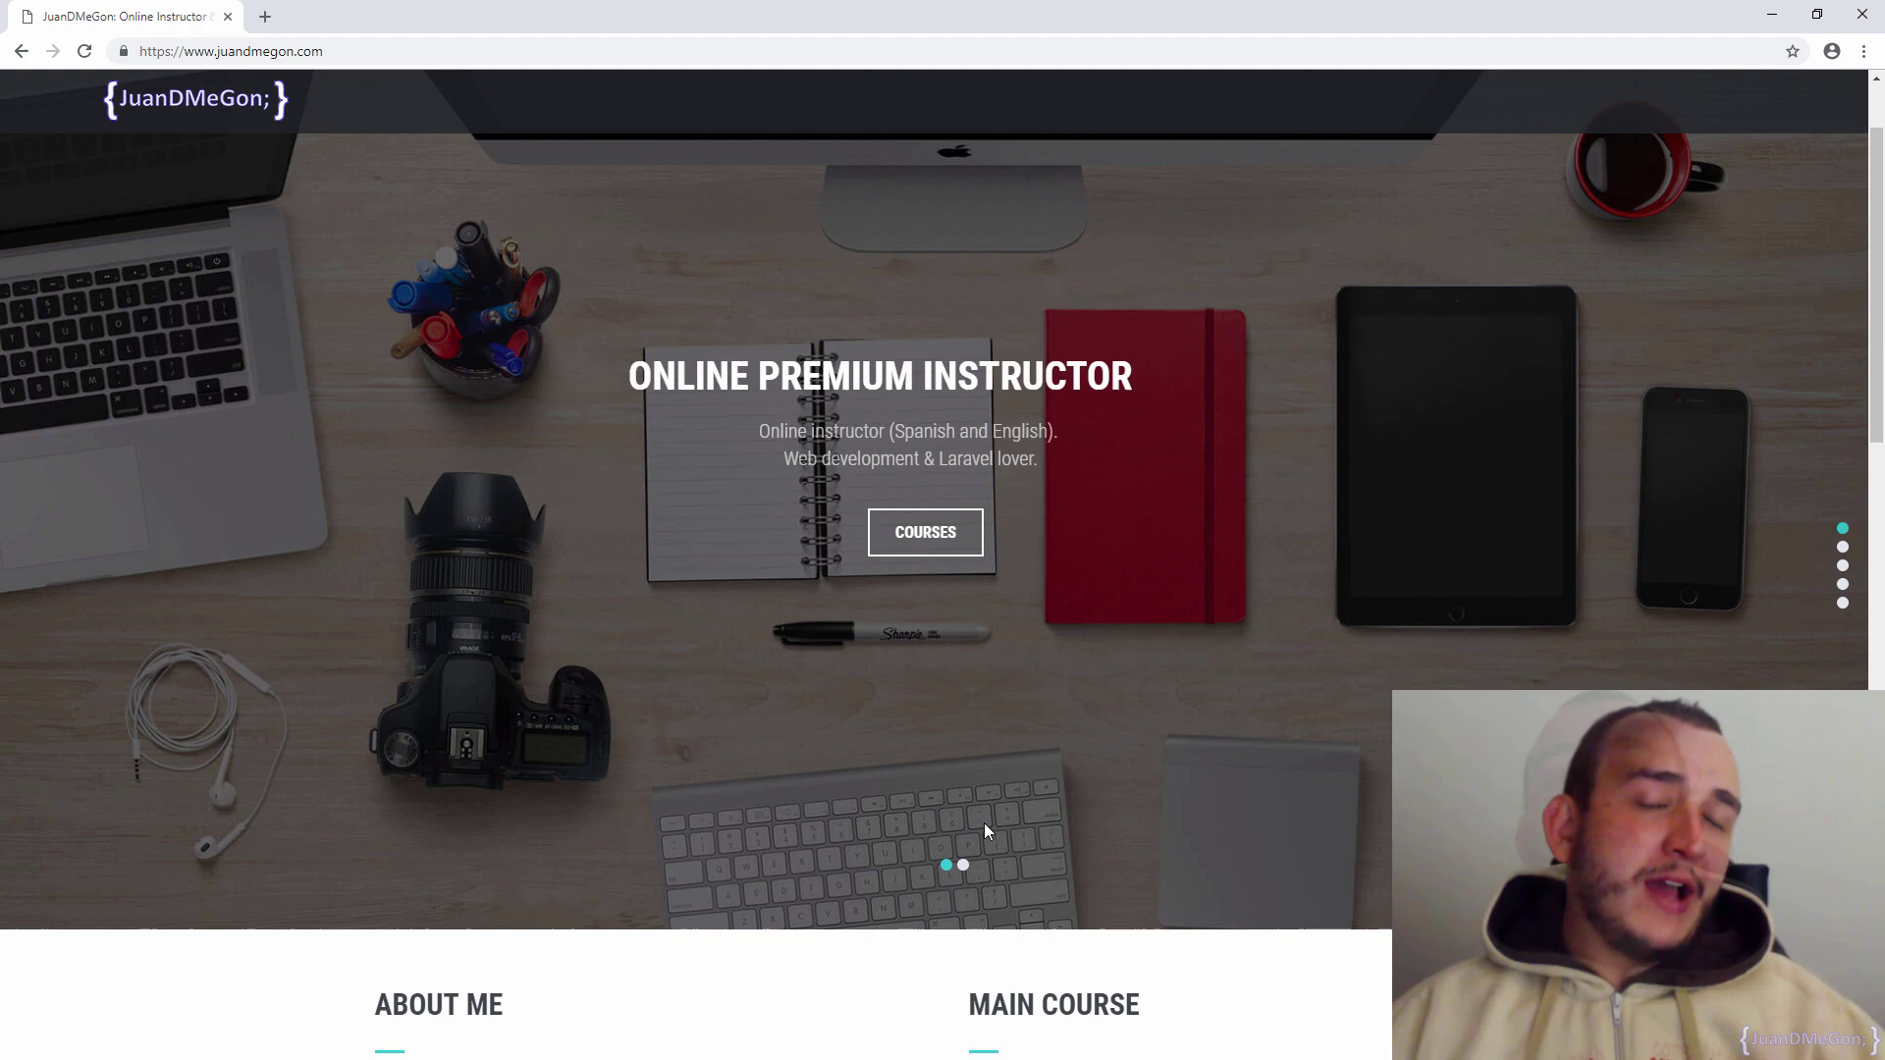
pyautogui.click(962, 868)
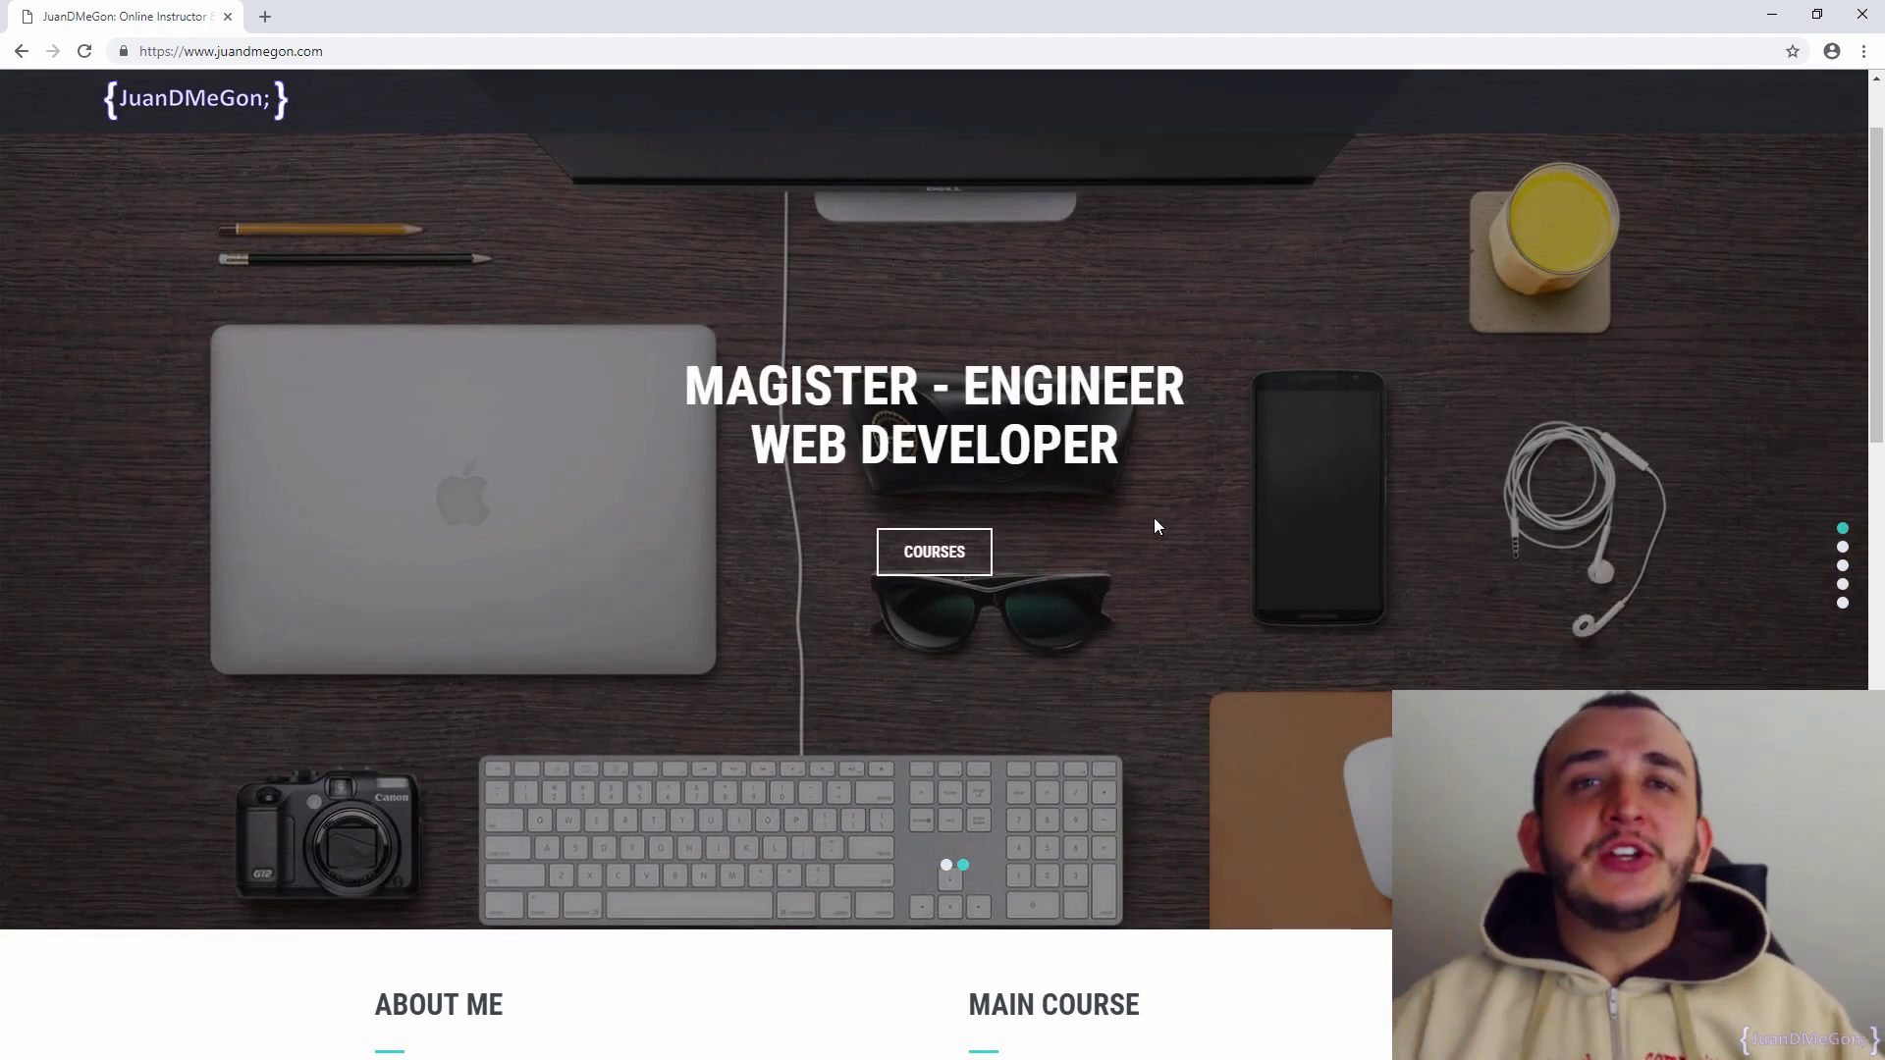
pyautogui.scroll(-2, 1150, 513)
pyautogui.scroll(-1, 1119, 501)
pyautogui.scroll(-1, 1089, 486)
pyautogui.scroll(-1, 1085, 486)
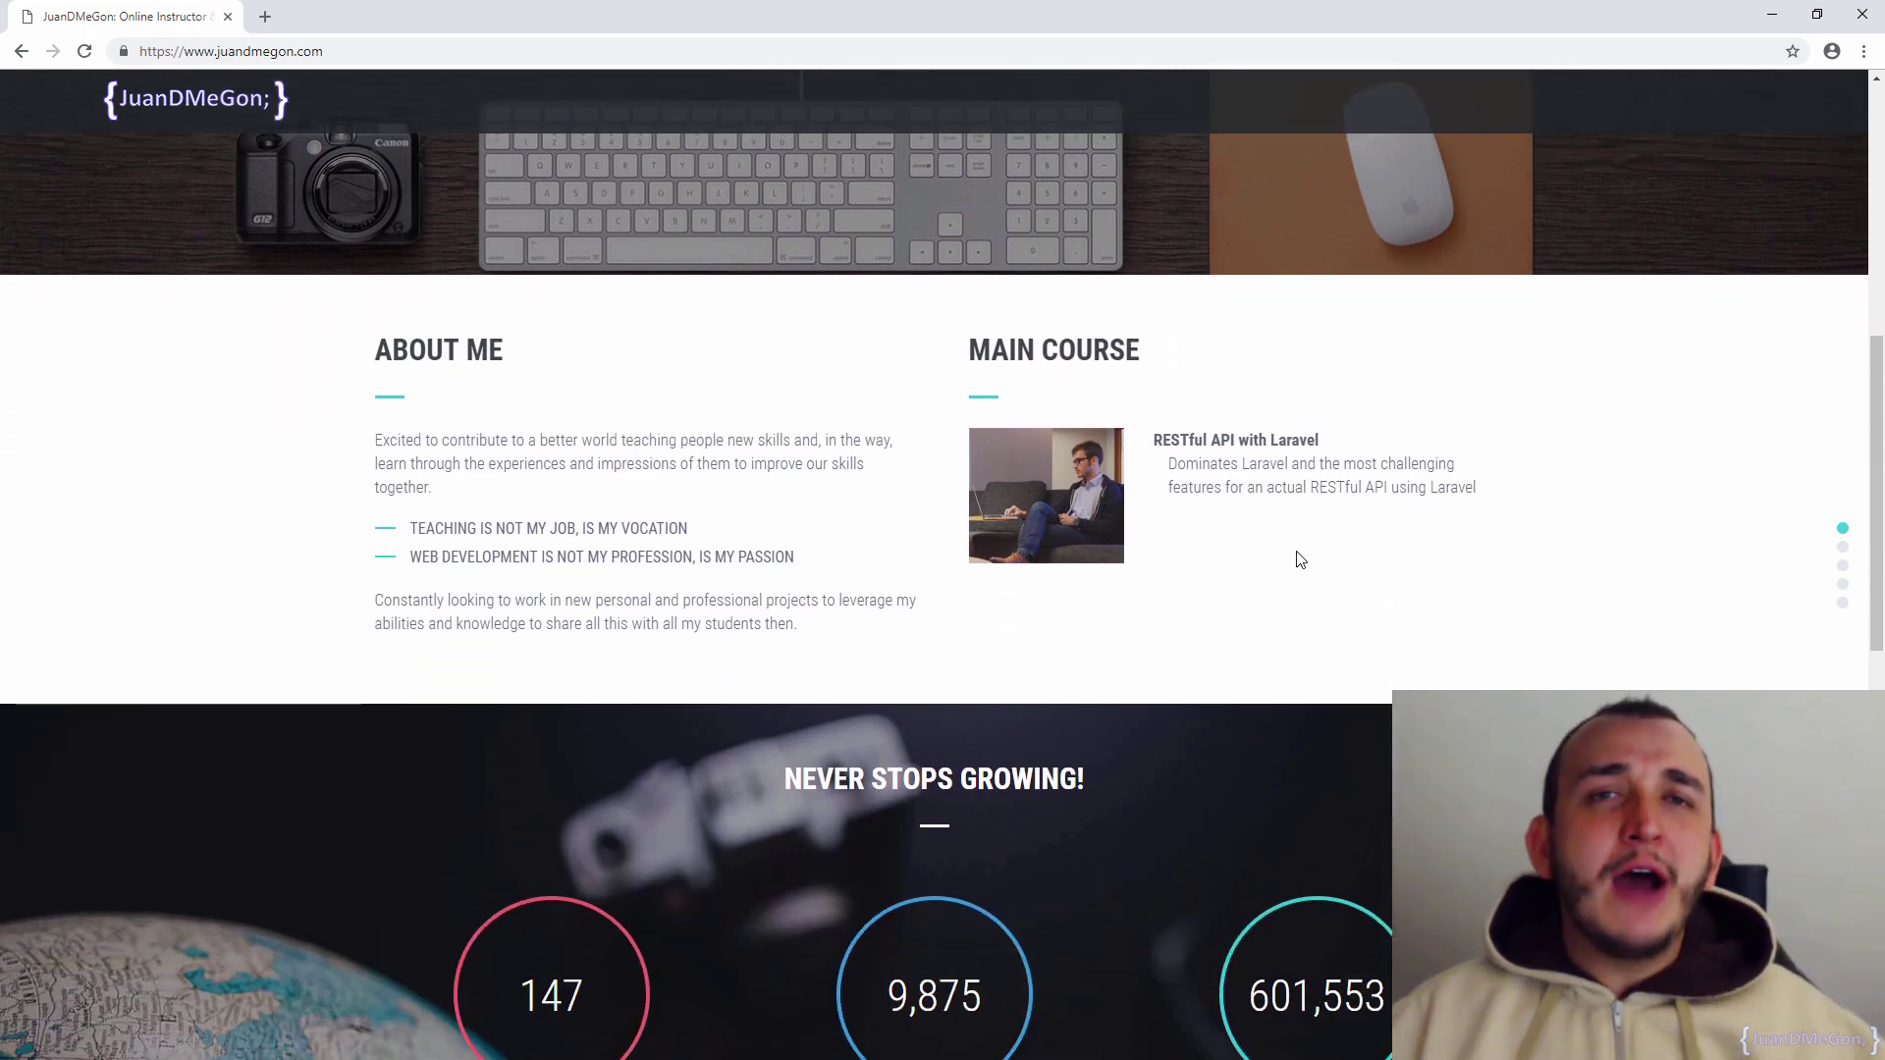
# Step: Open supersecuredomain.com in a new tab and check its secure connection and certificate details
pyautogui.hotkey('ctrl', 't')
pyautogui.write('supersecuredomain.com')
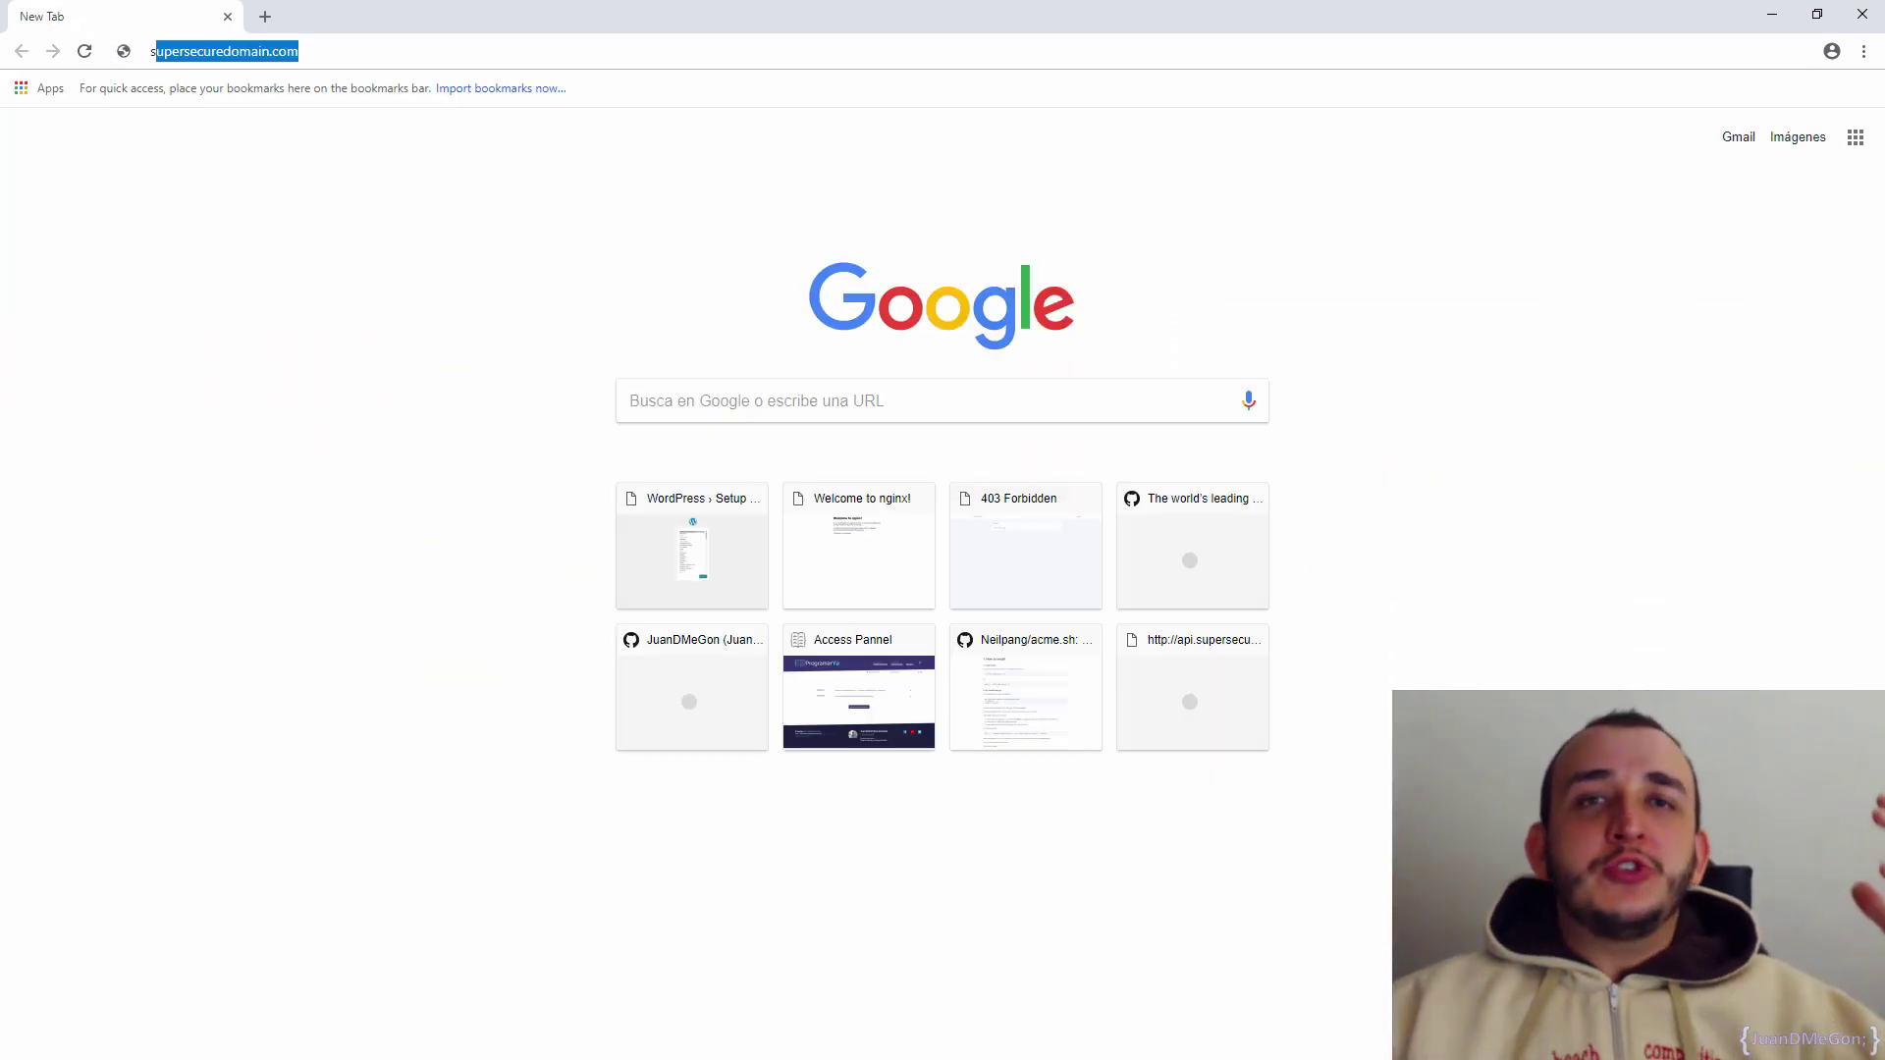
pyautogui.press('Return')
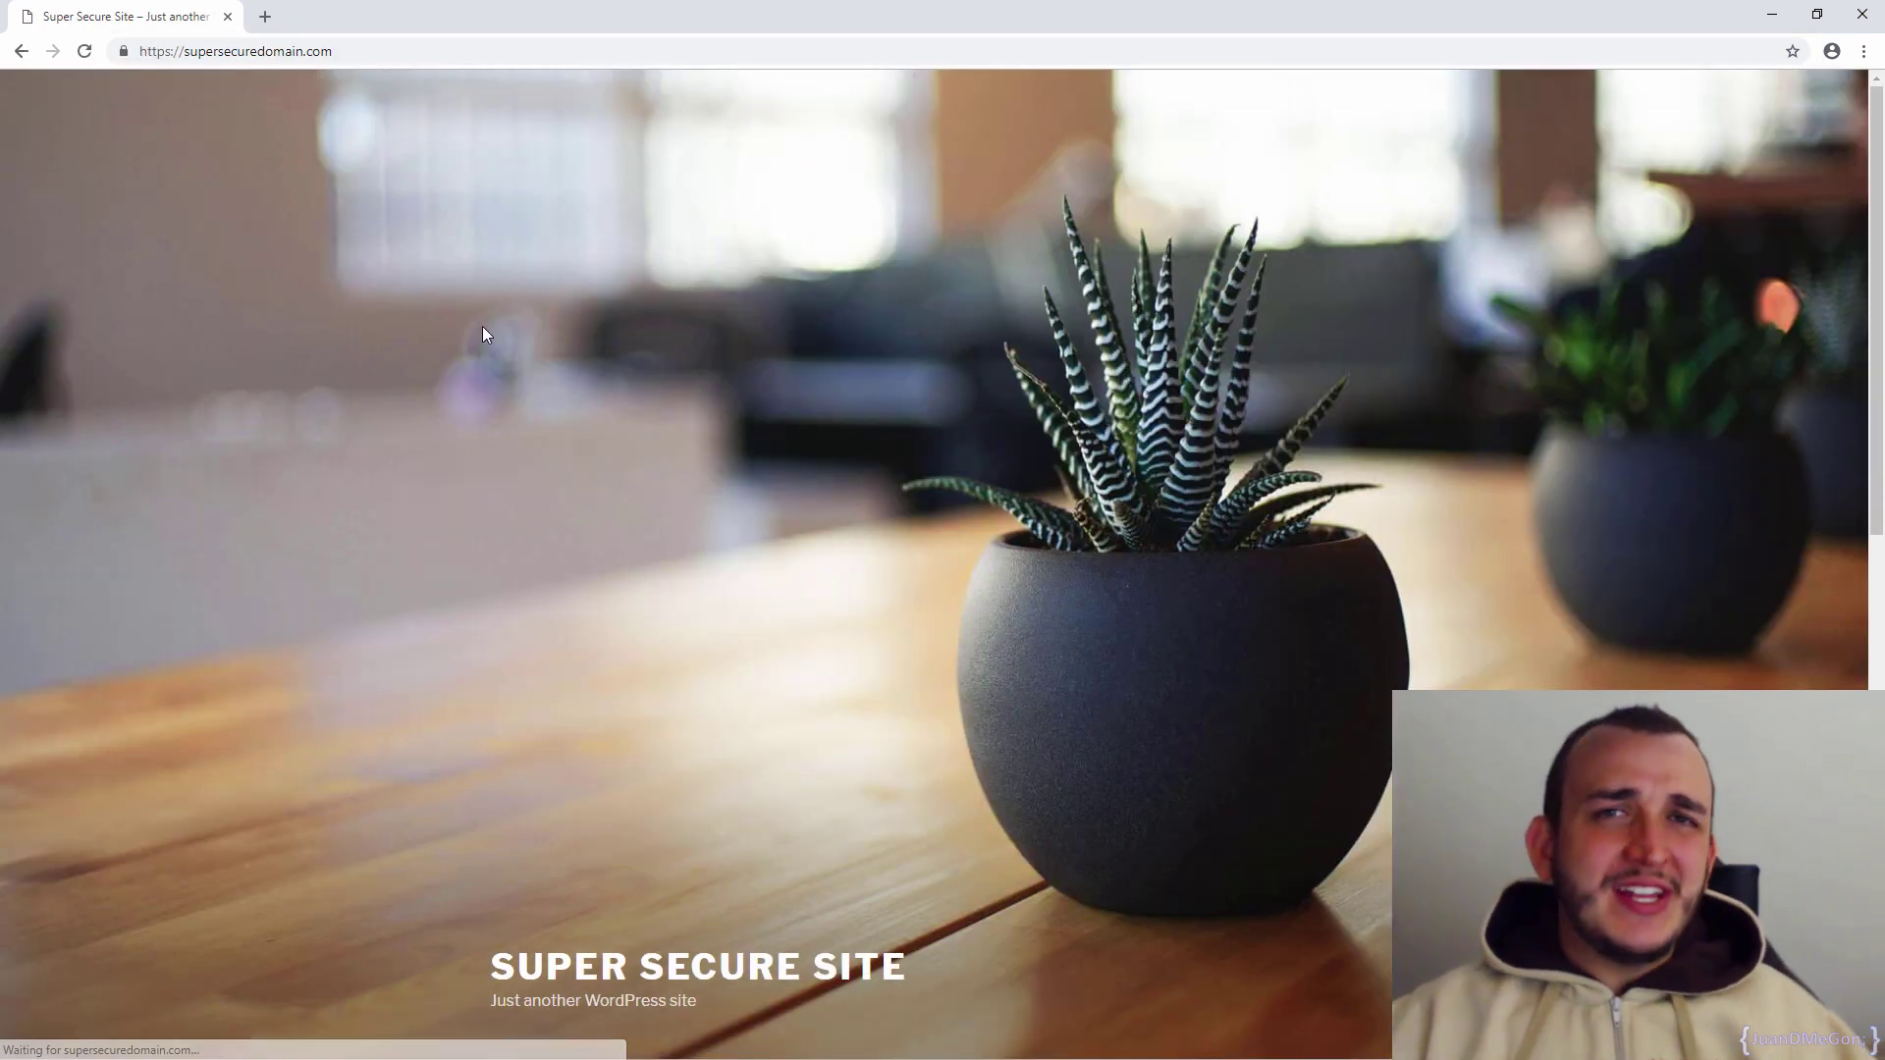
pyautogui.click(124, 50)
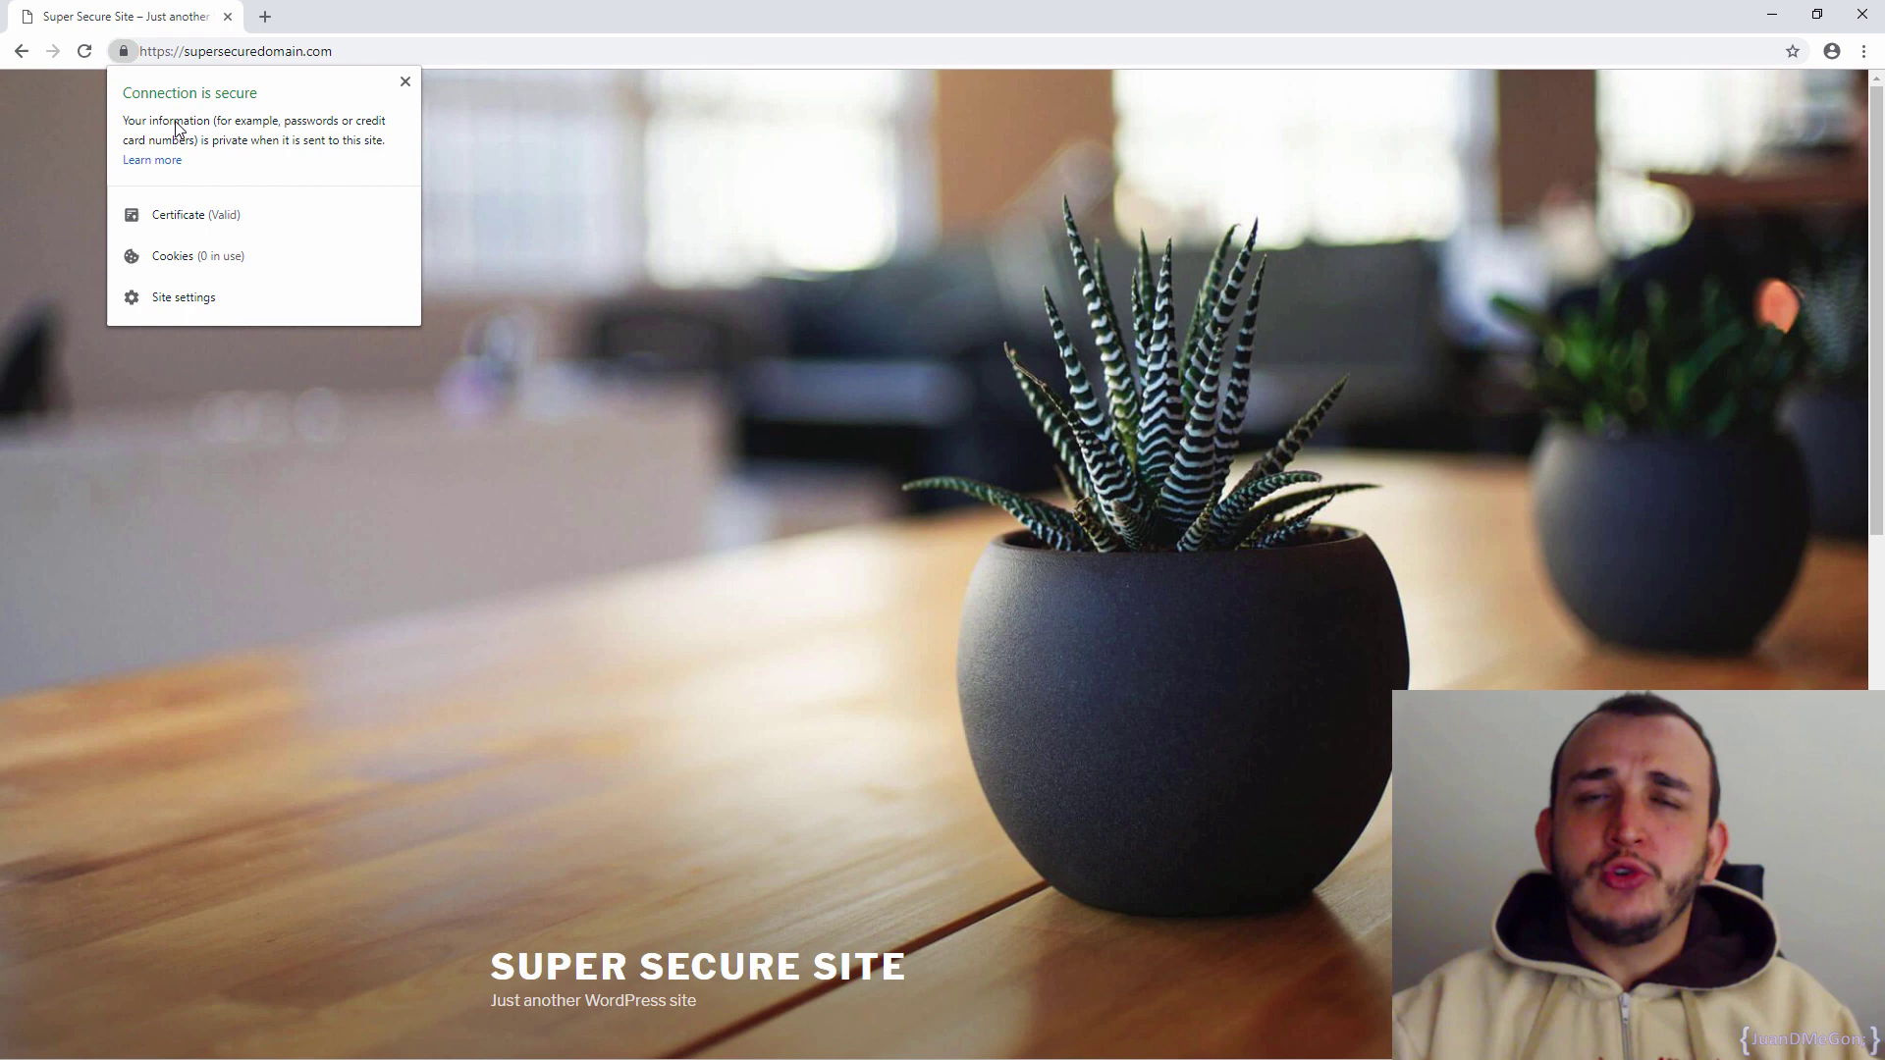
pyautogui.click(209, 214)
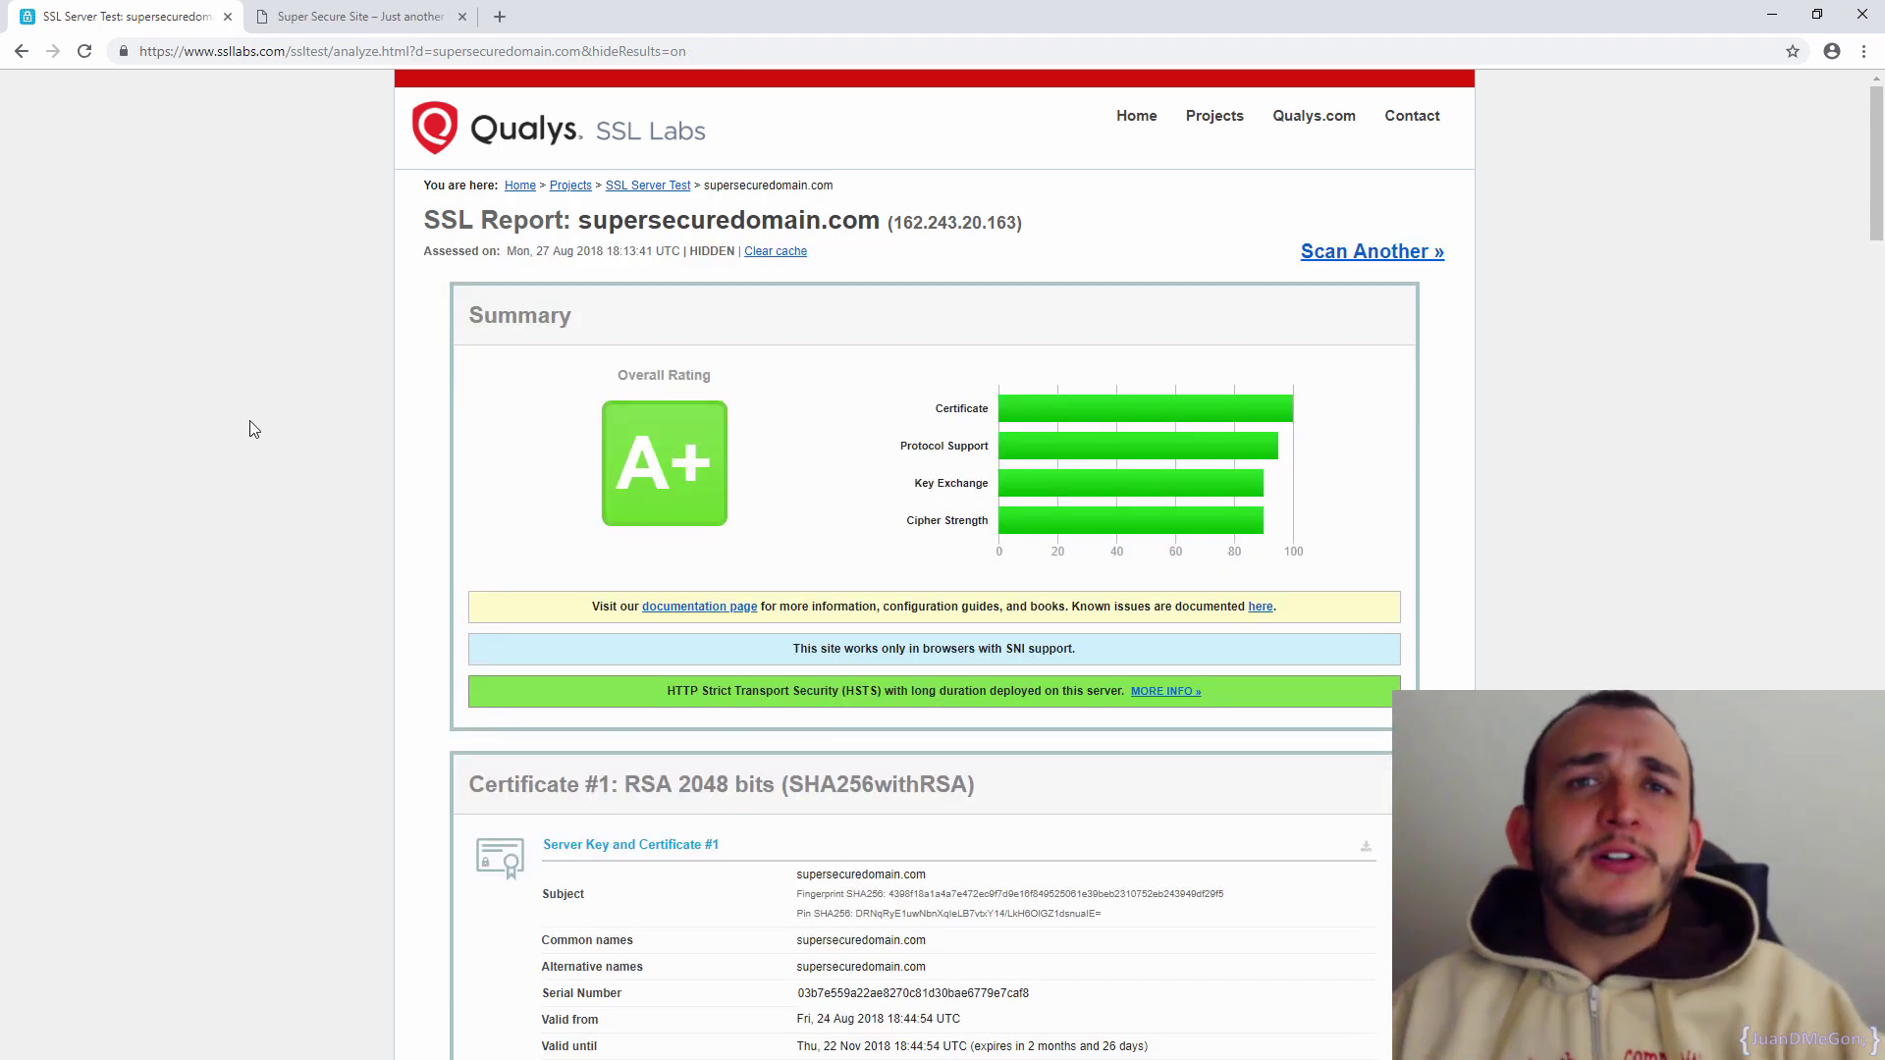
# Step: Highlight the four rating category labels in the A+ summary, then clear the highlight
pyautogui.moveTo(679, 450); pyautogui.dragTo(1158, 448)
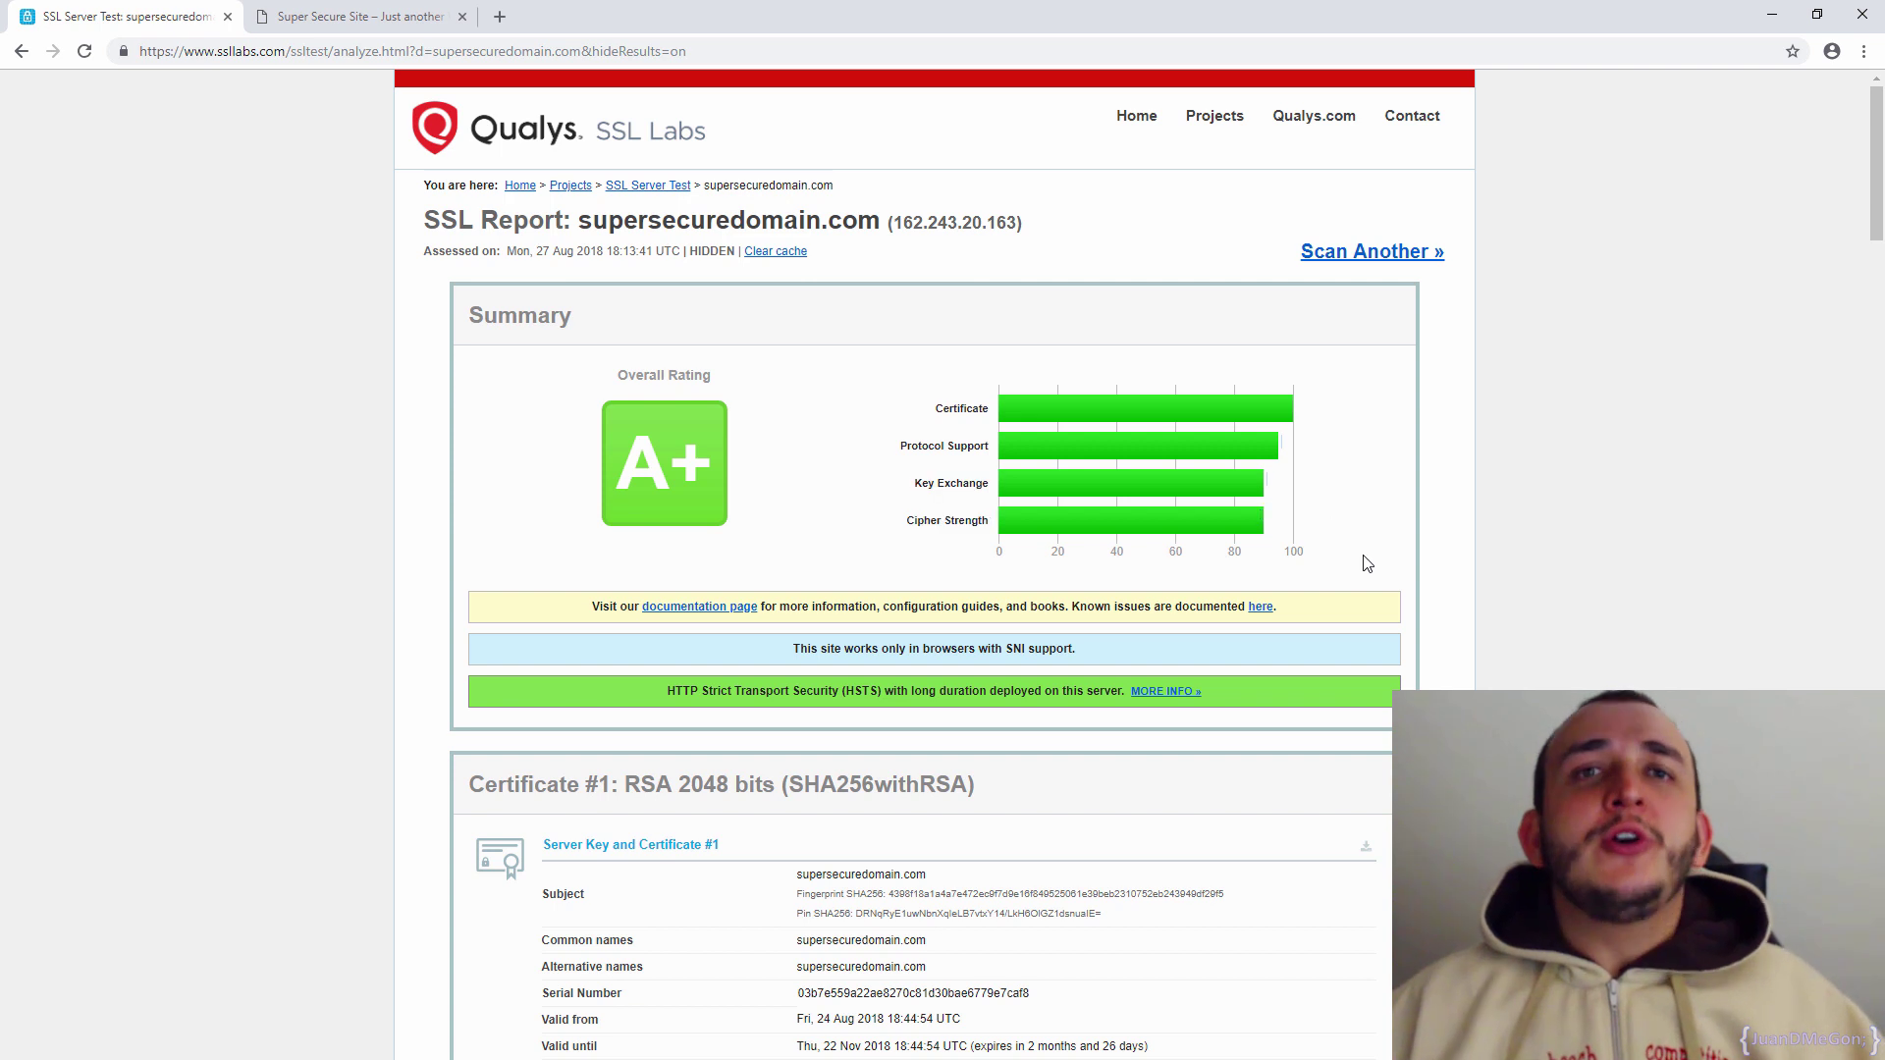
pyautogui.click(890, 409)
pyautogui.tripleClick(892, 411)
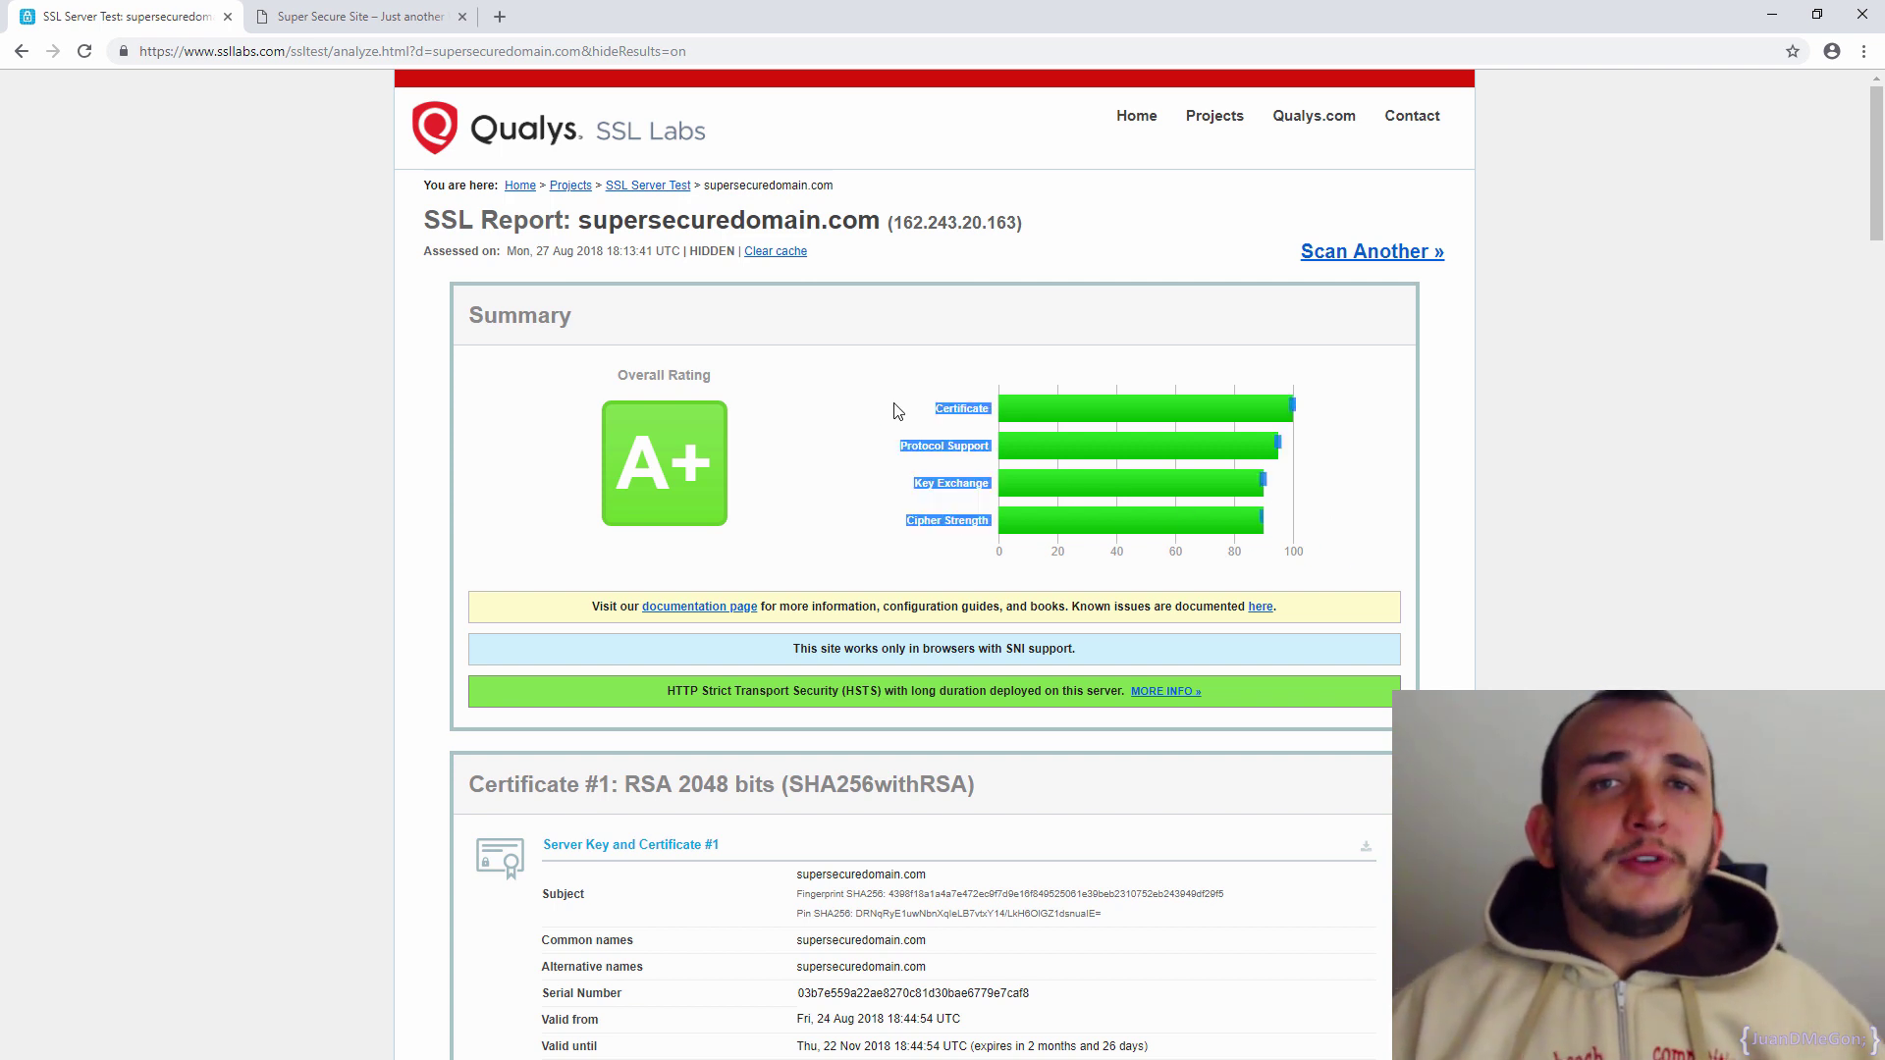
pyautogui.click(888, 409)
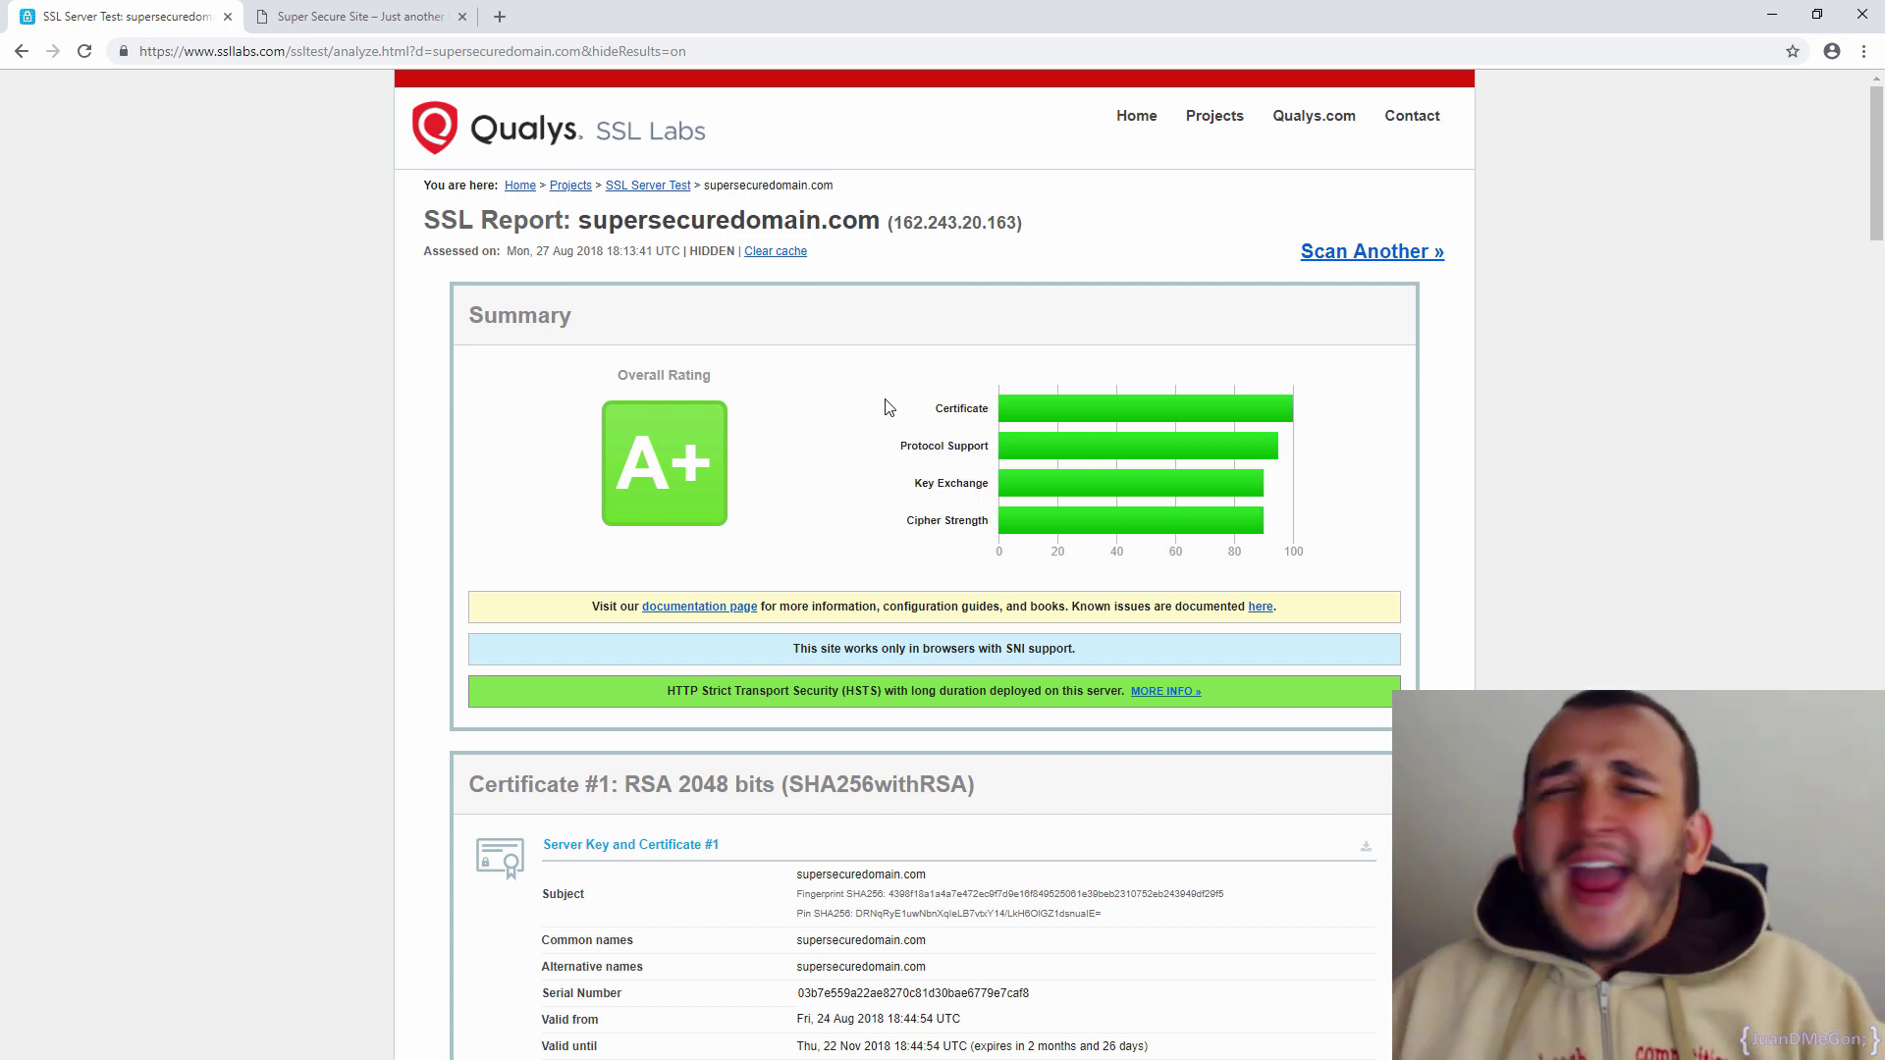
pyautogui.scroll(-1, 247, 428)
pyautogui.scroll(-1, 230, 419)
pyautogui.scroll(-2, 230, 419)
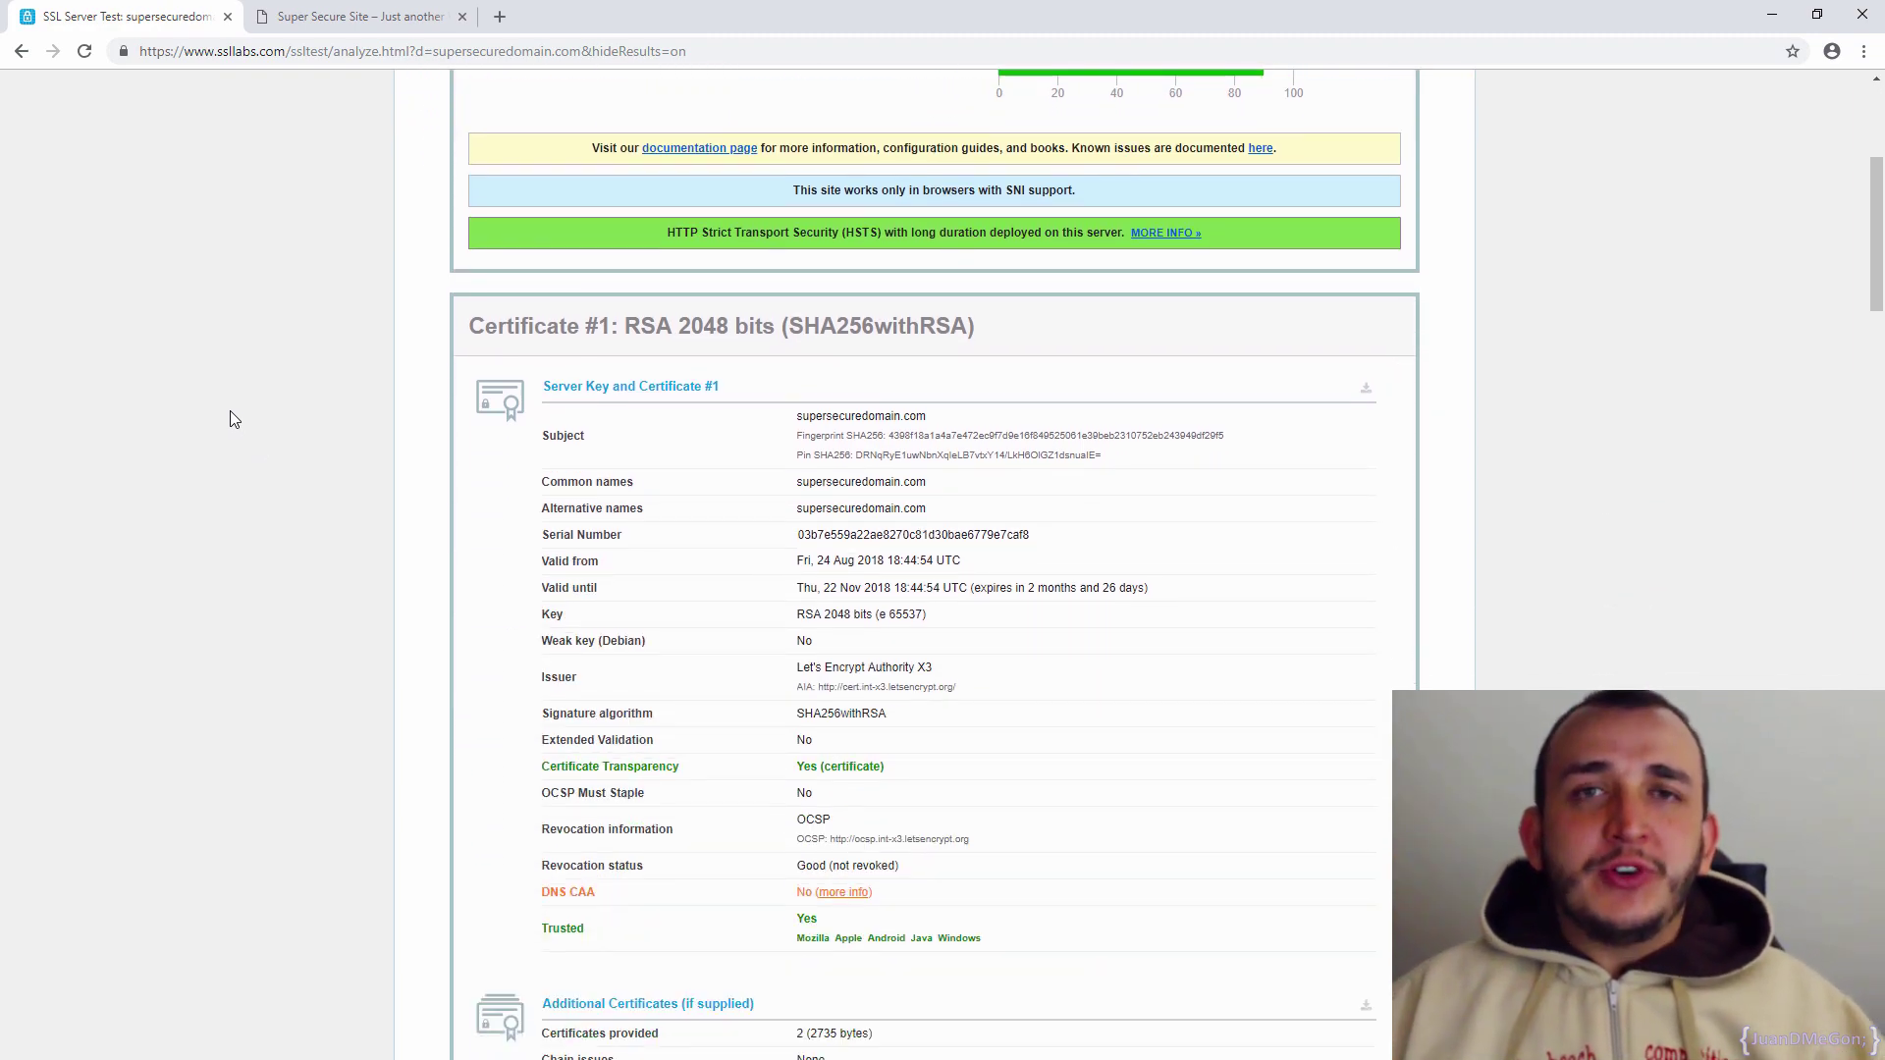
pyautogui.scroll(-3, 230, 418)
pyautogui.scroll(-2, 229, 418)
pyautogui.scroll(-2, 231, 419)
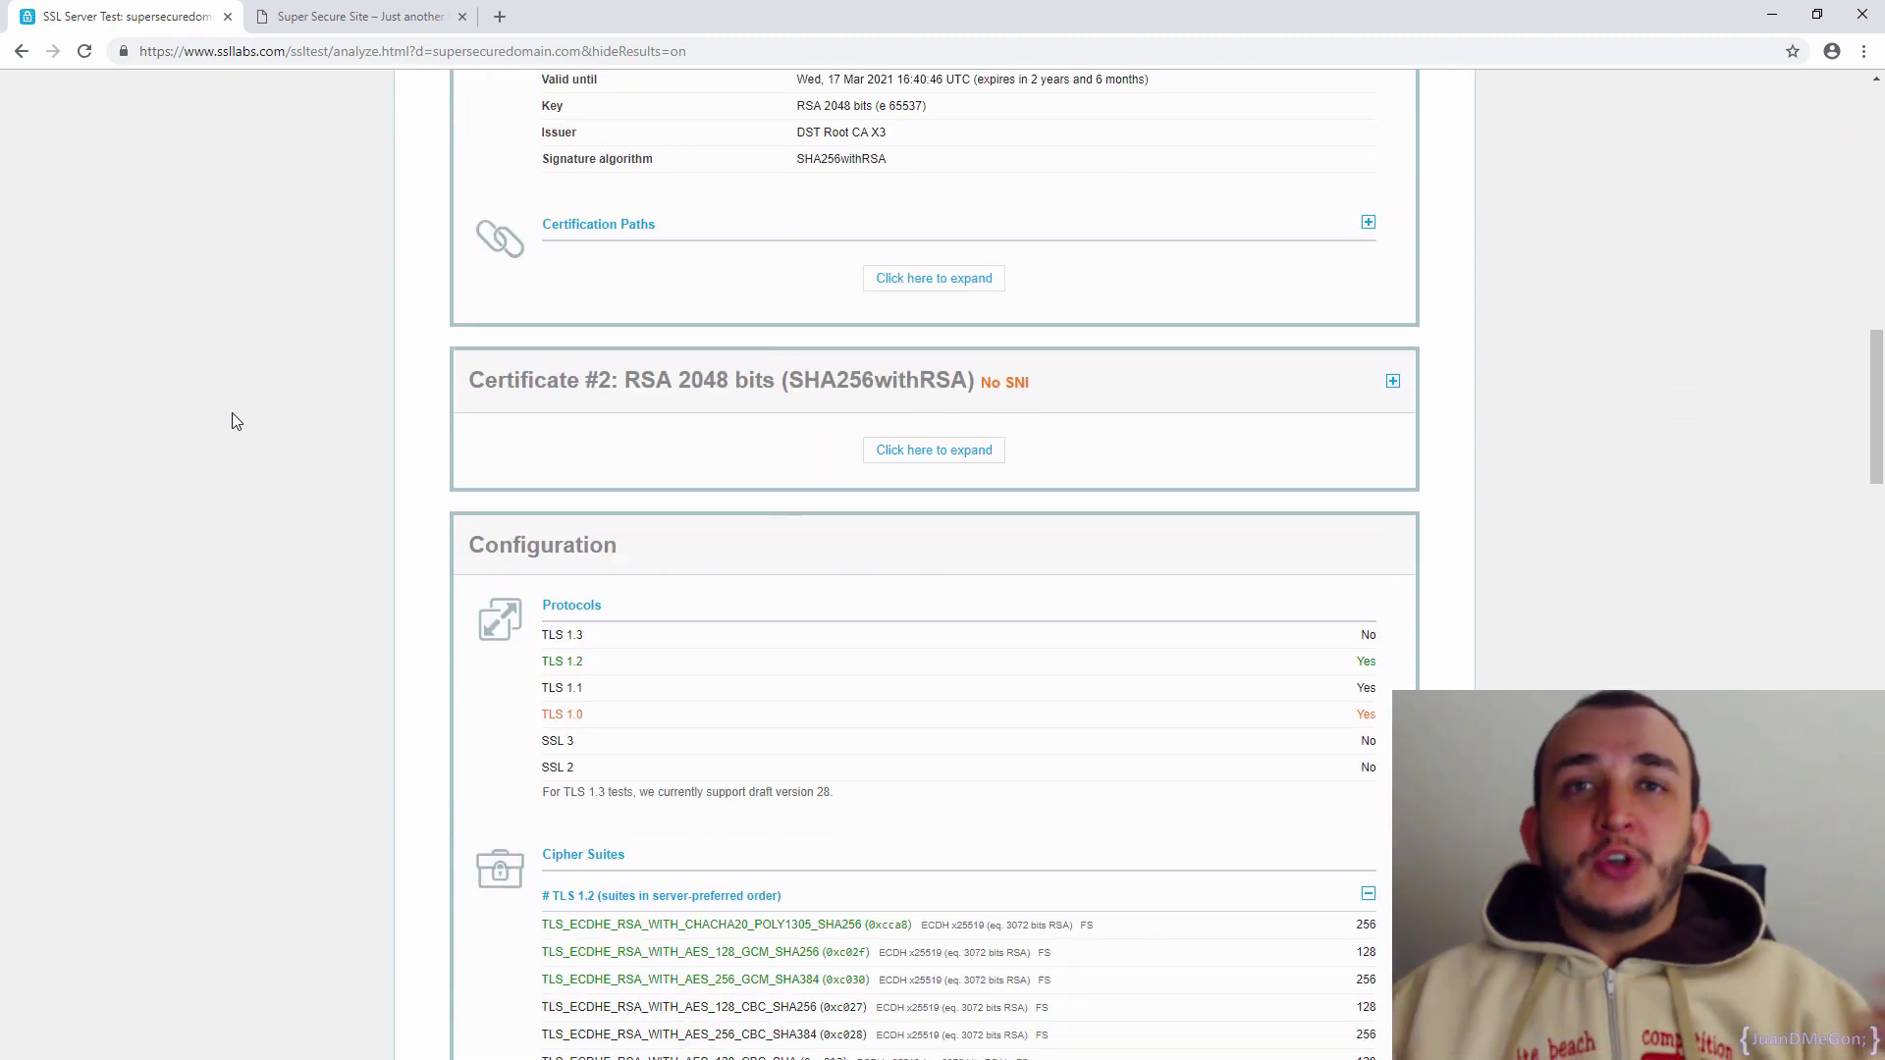
pyautogui.scroll(-2, 232, 423)
pyautogui.scroll(-1, 232, 423)
pyautogui.scroll(-3, 231, 421)
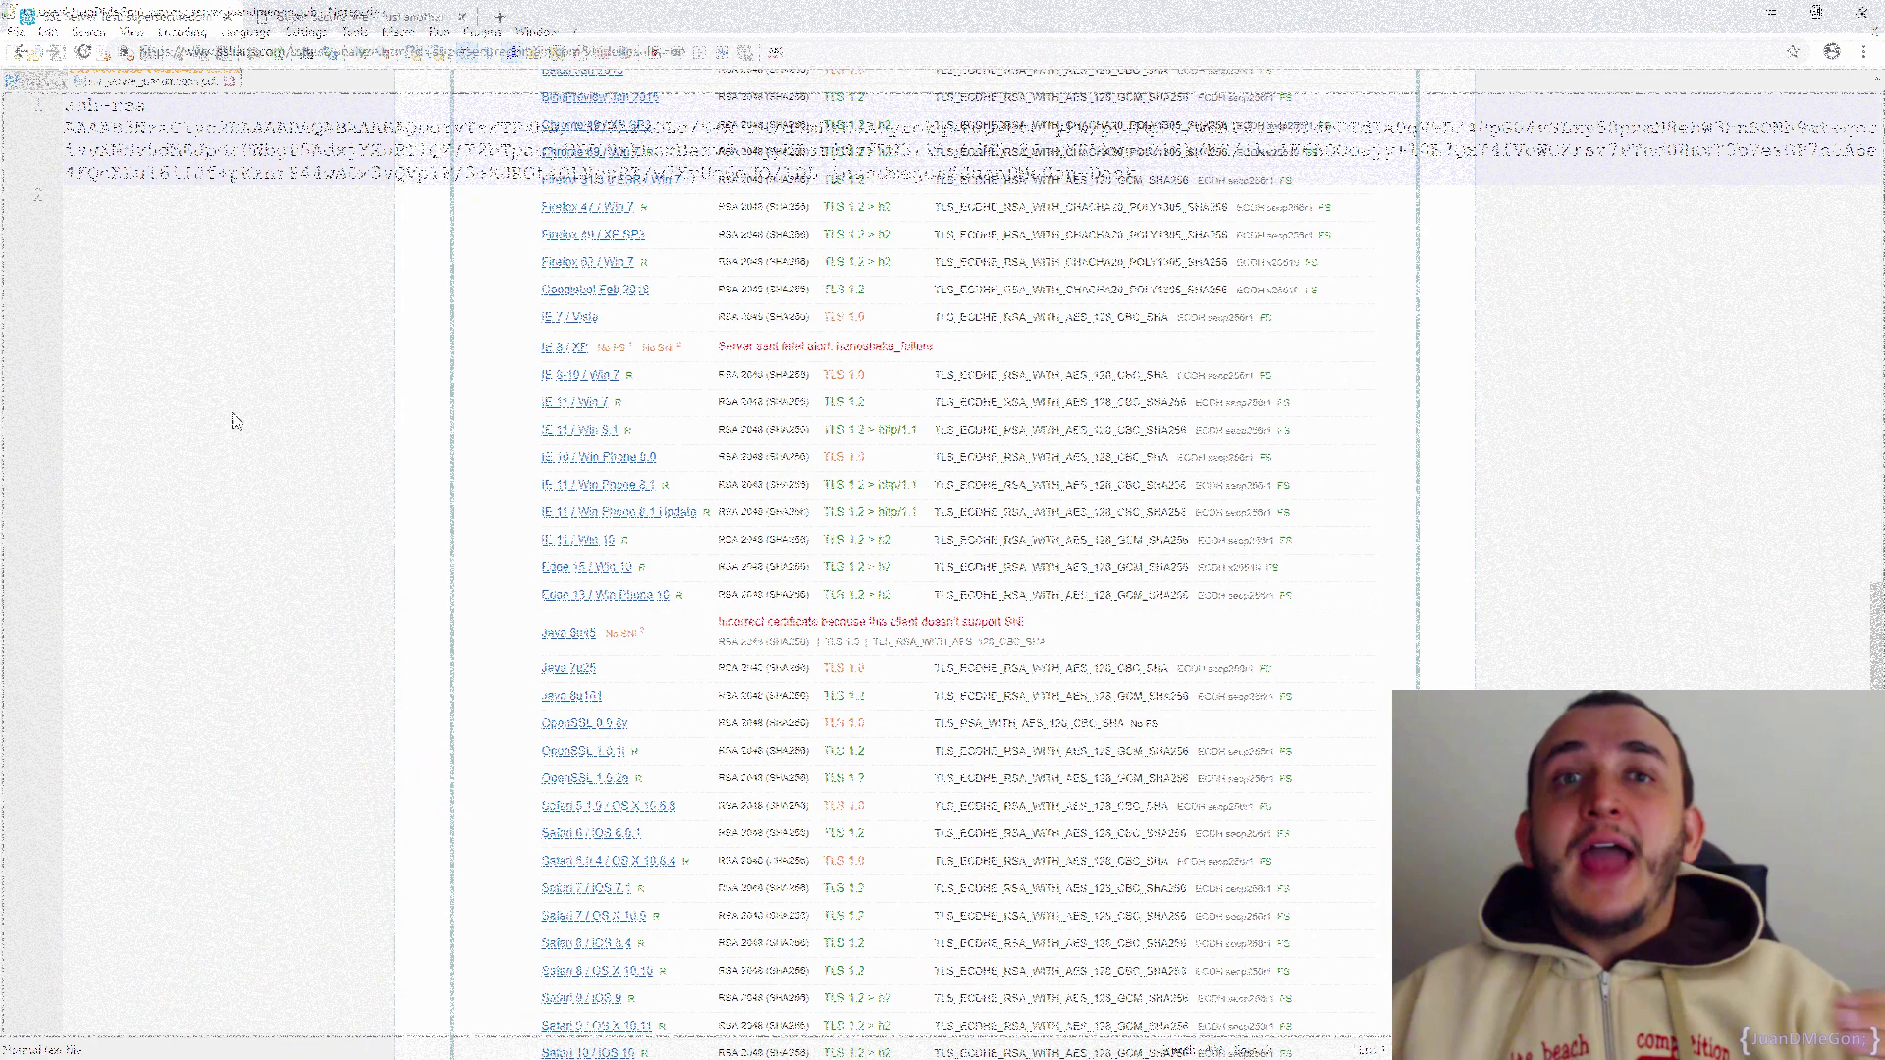
# Step: Select and highlight the full ssh-rsa public key text
pyautogui.click(1292, 442)
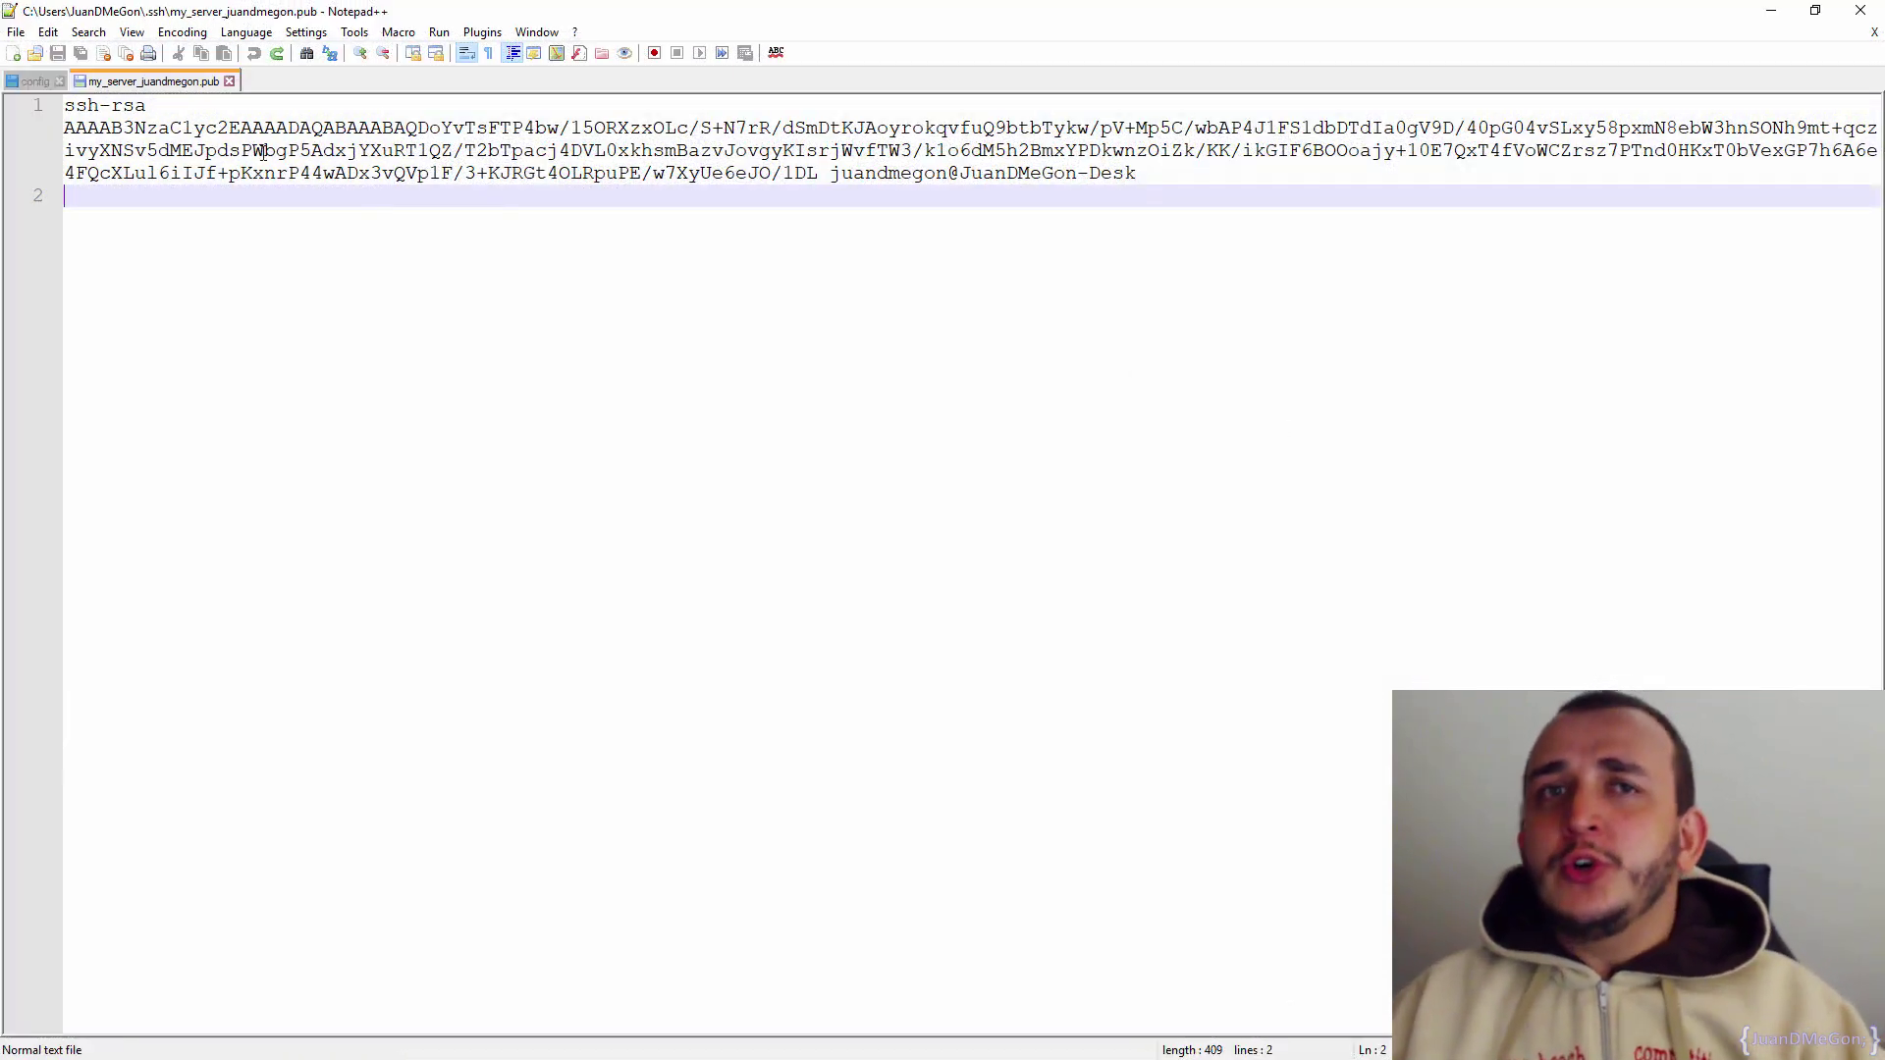
pyautogui.hotkey('ctrl', 'a')
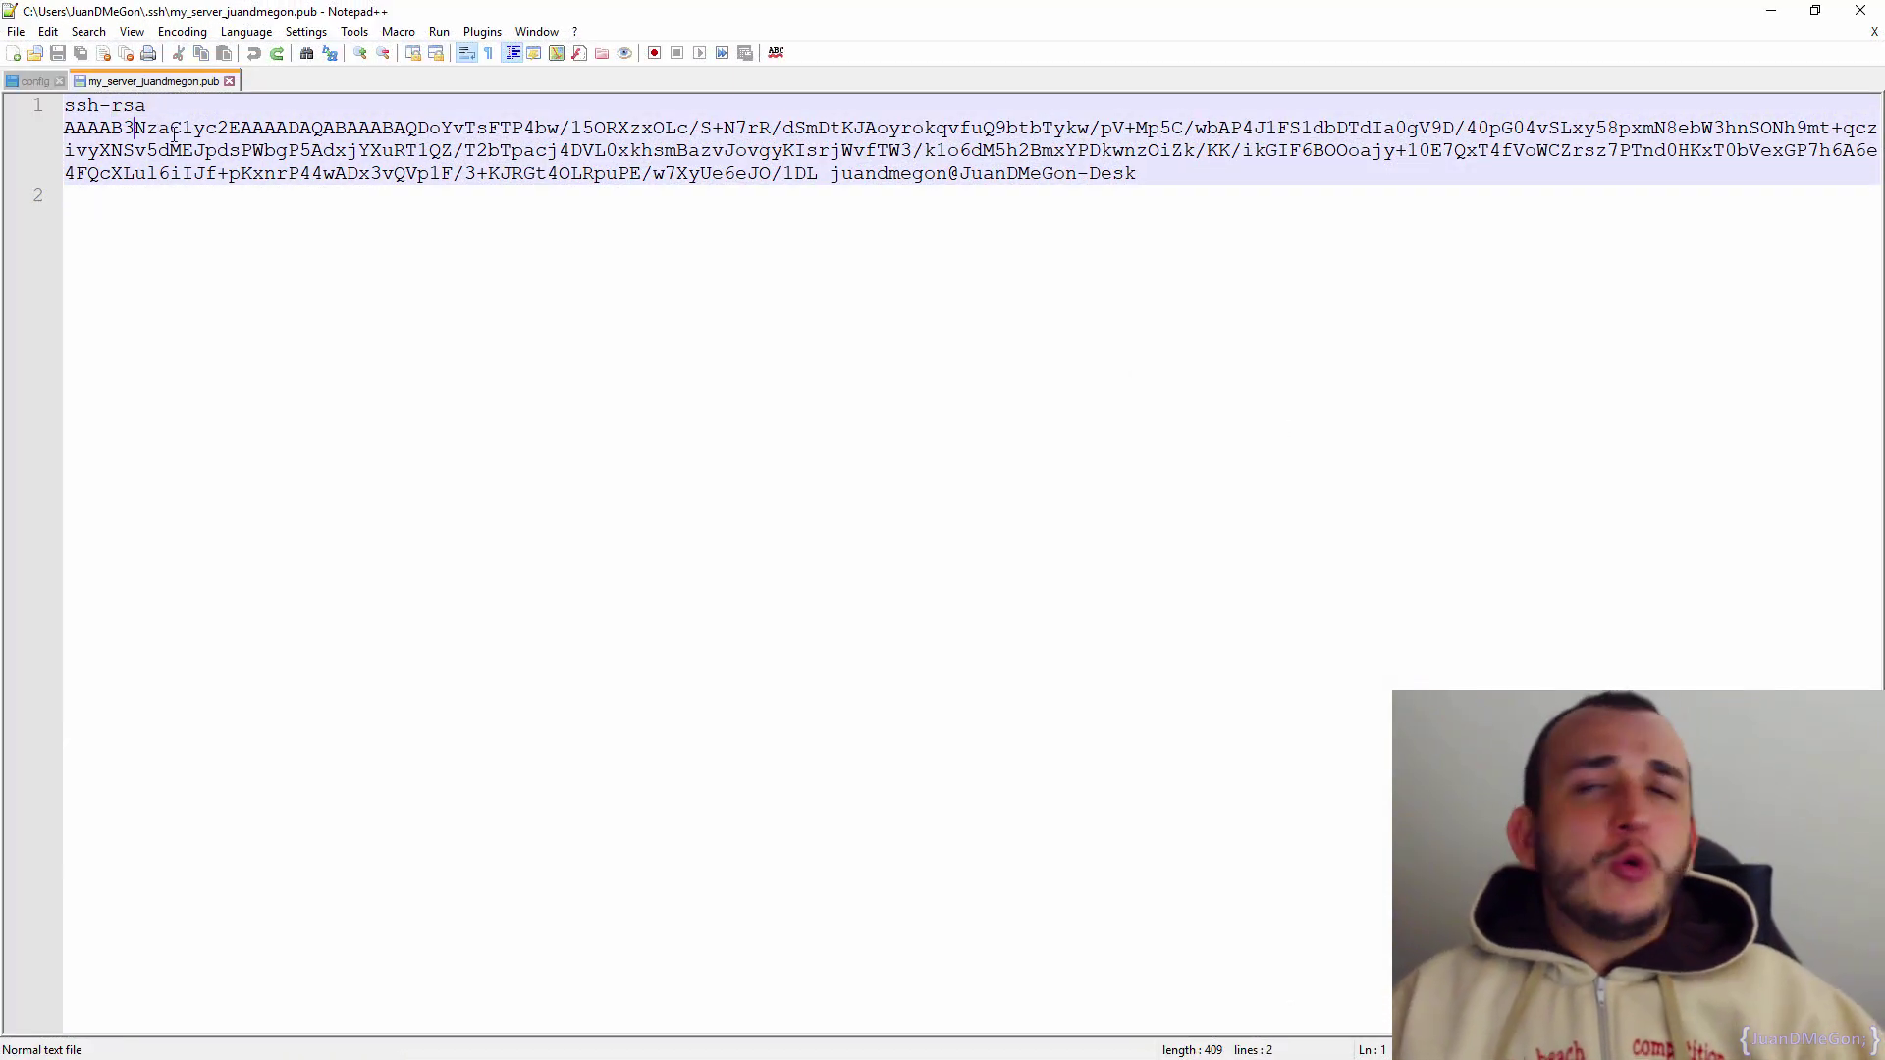
pyautogui.moveTo(135, 130); pyautogui.dragTo(975, 245)
pyautogui.moveTo(1142, 172)
pyautogui.mouseDown()
pyautogui.moveTo(107, 88)
pyautogui.moveTo(174, 109)
pyautogui.mouseUp()
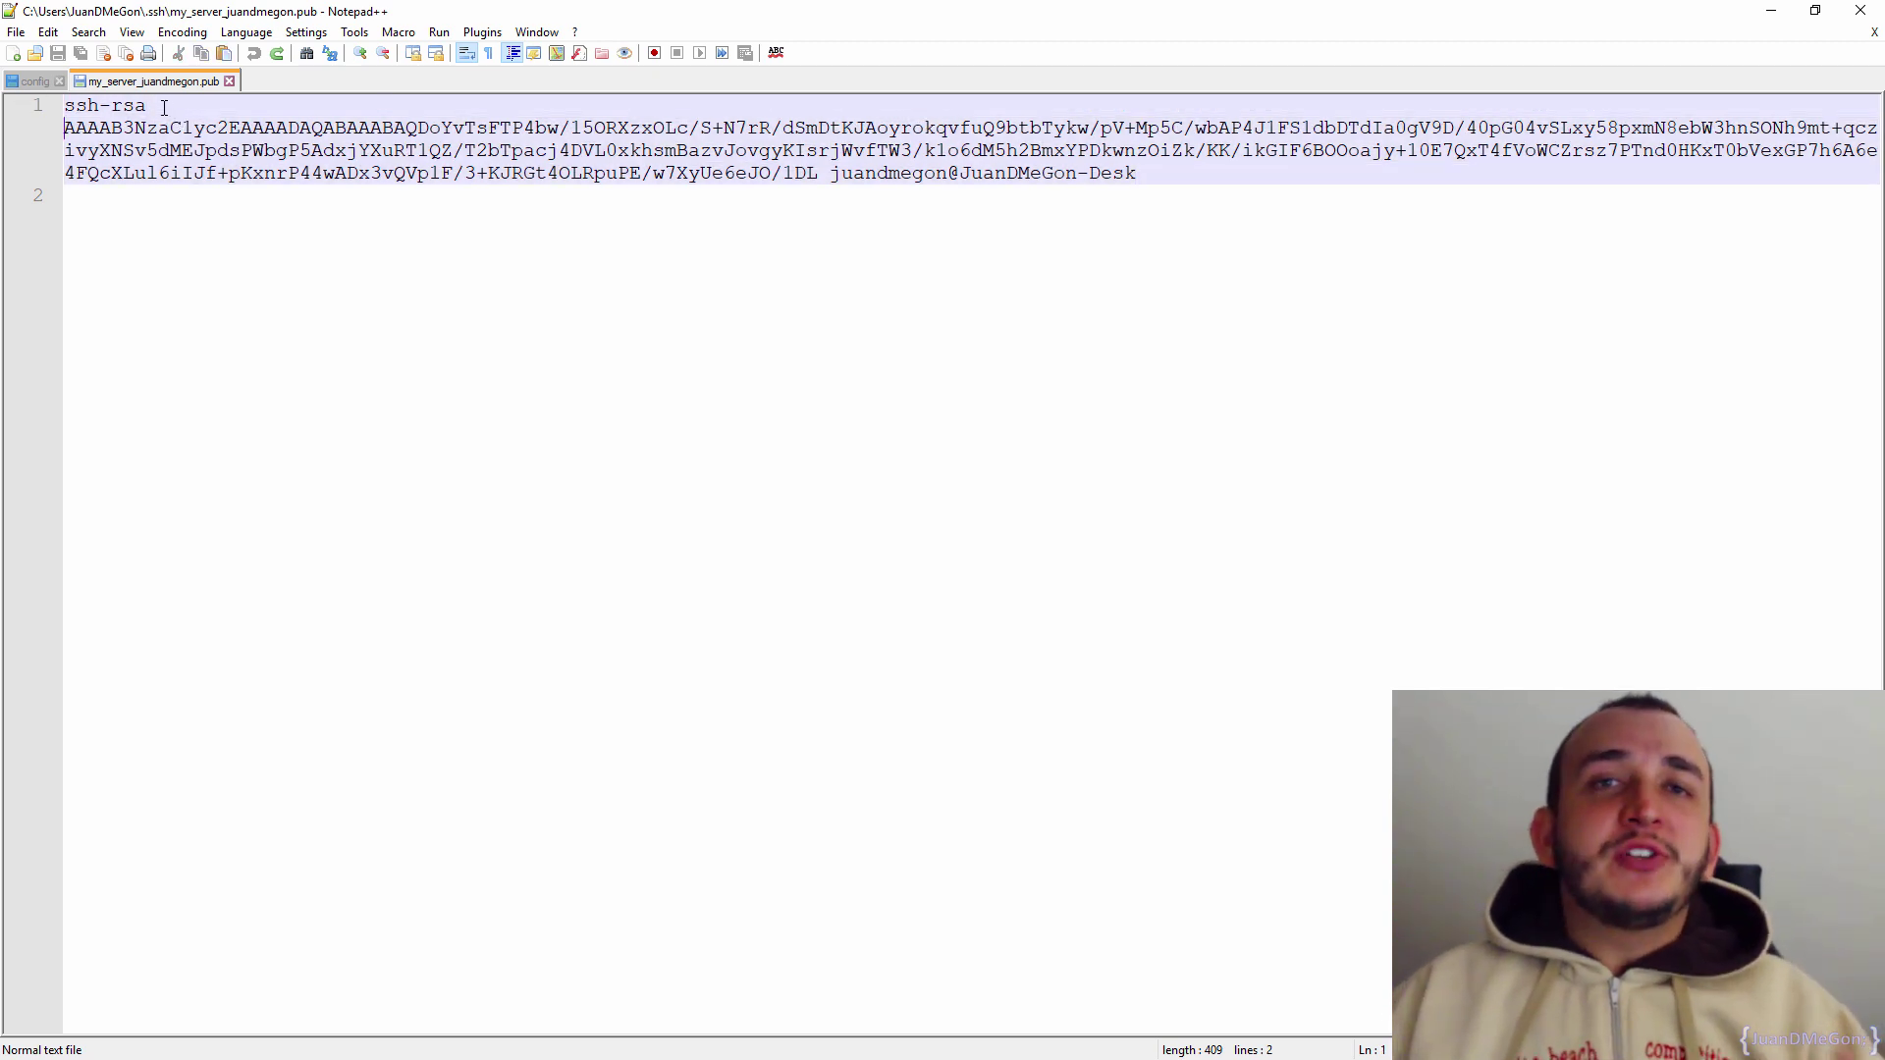
# Step: In the SSH config, highlight the root user, server IP, key file names and user name
pyautogui.click(33, 82)
pyautogui.click(284, 219)
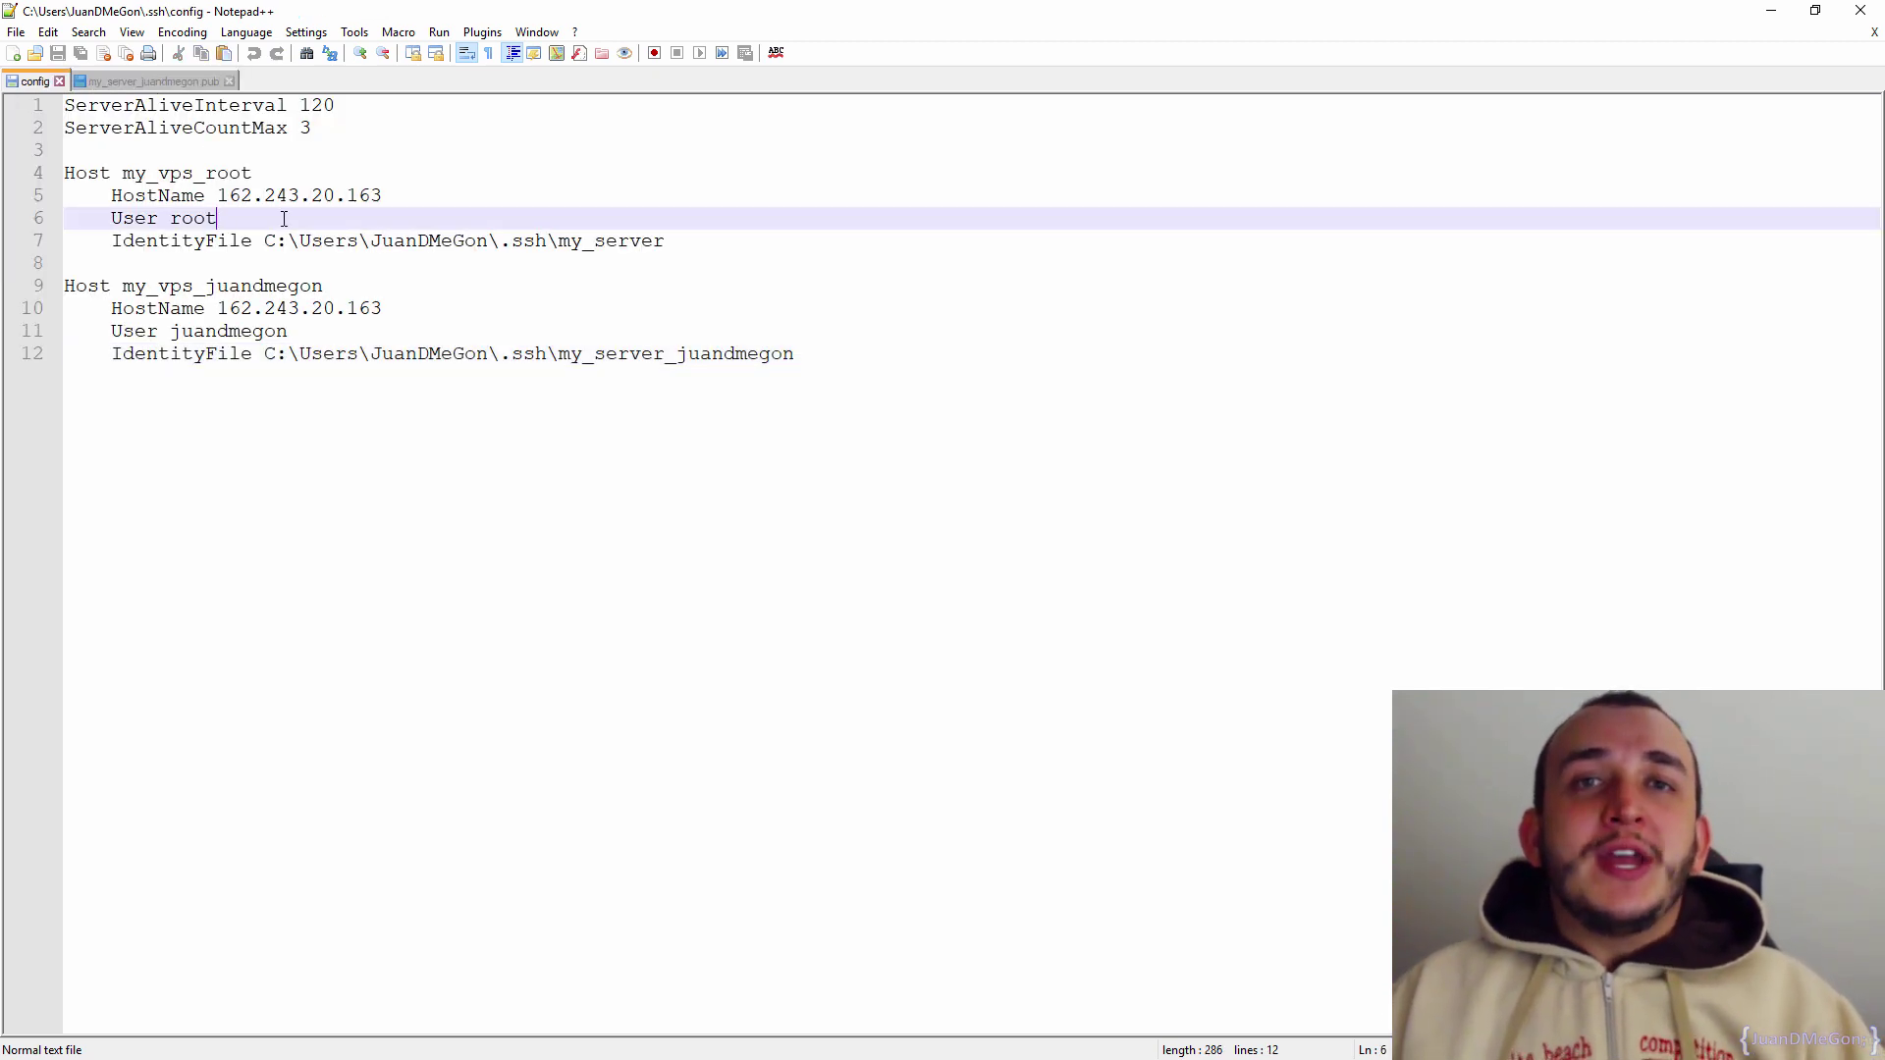
pyautogui.moveTo(400, 195); pyautogui.dragTo(216, 196)
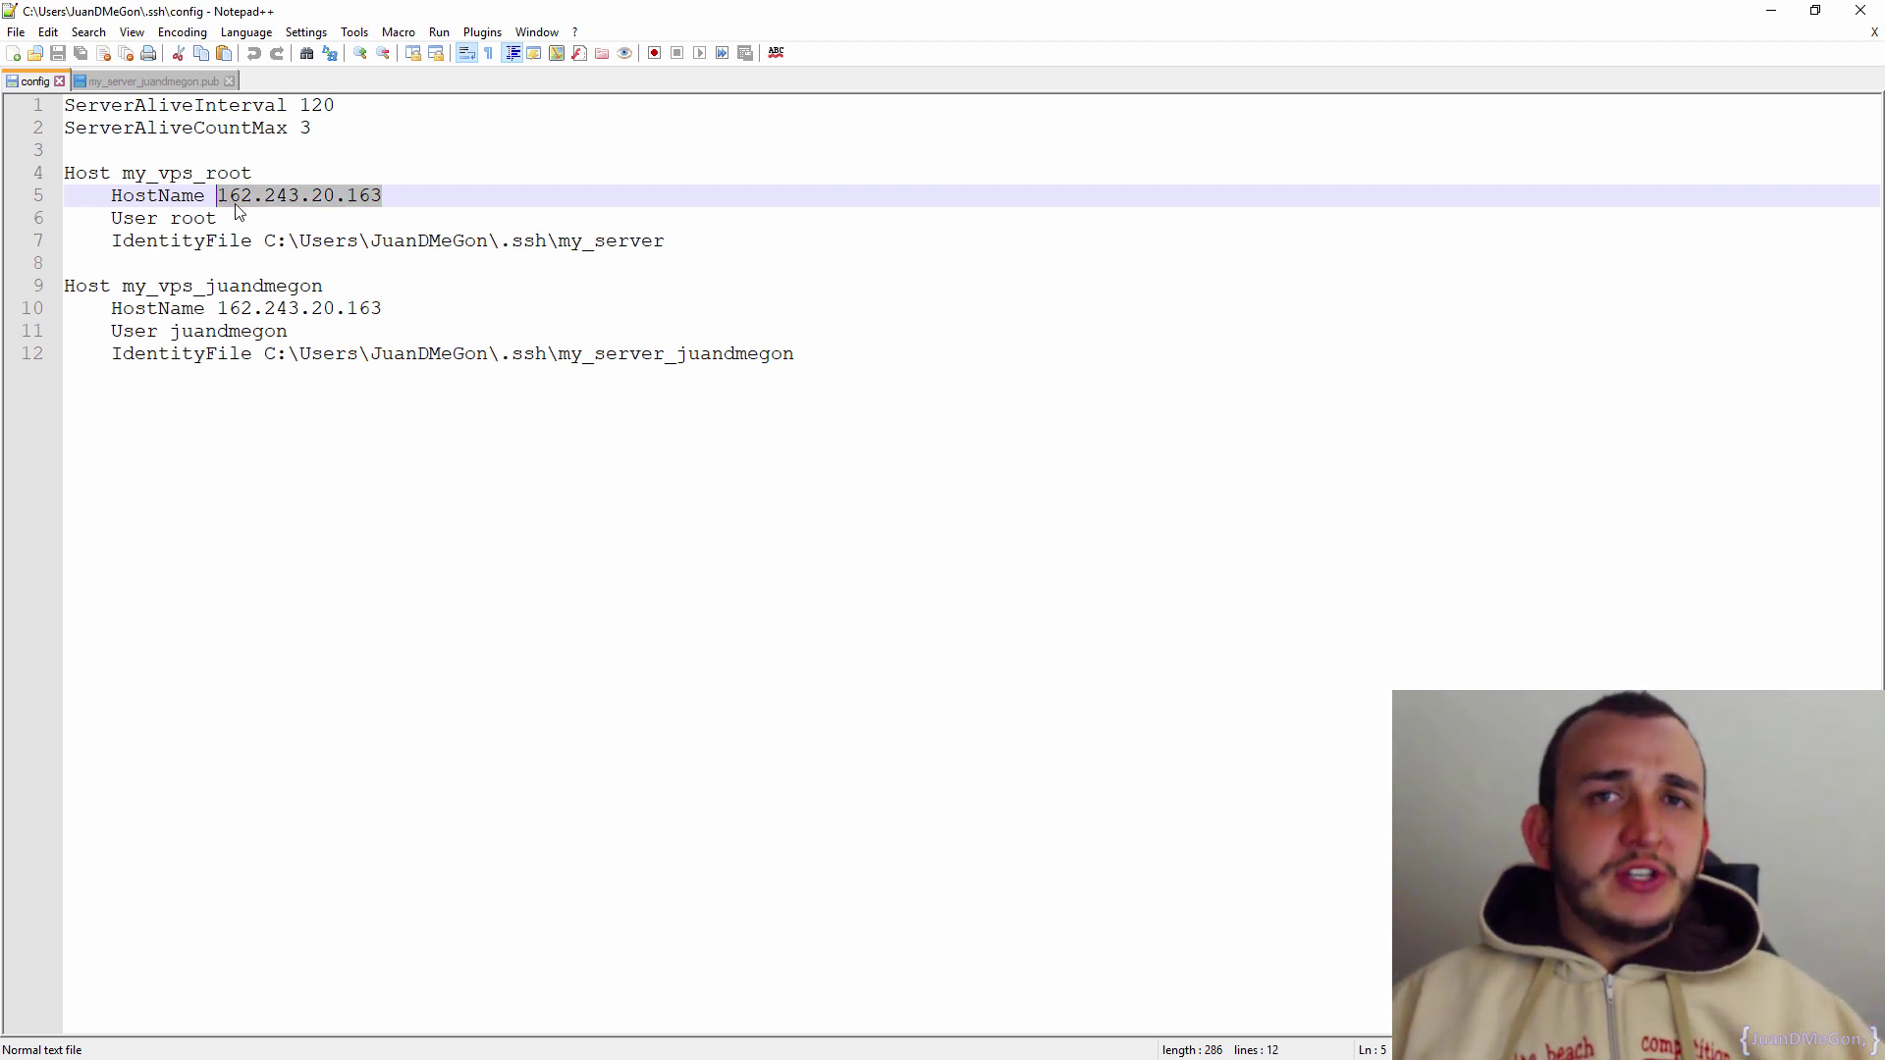
pyautogui.doubleClick(600, 241)
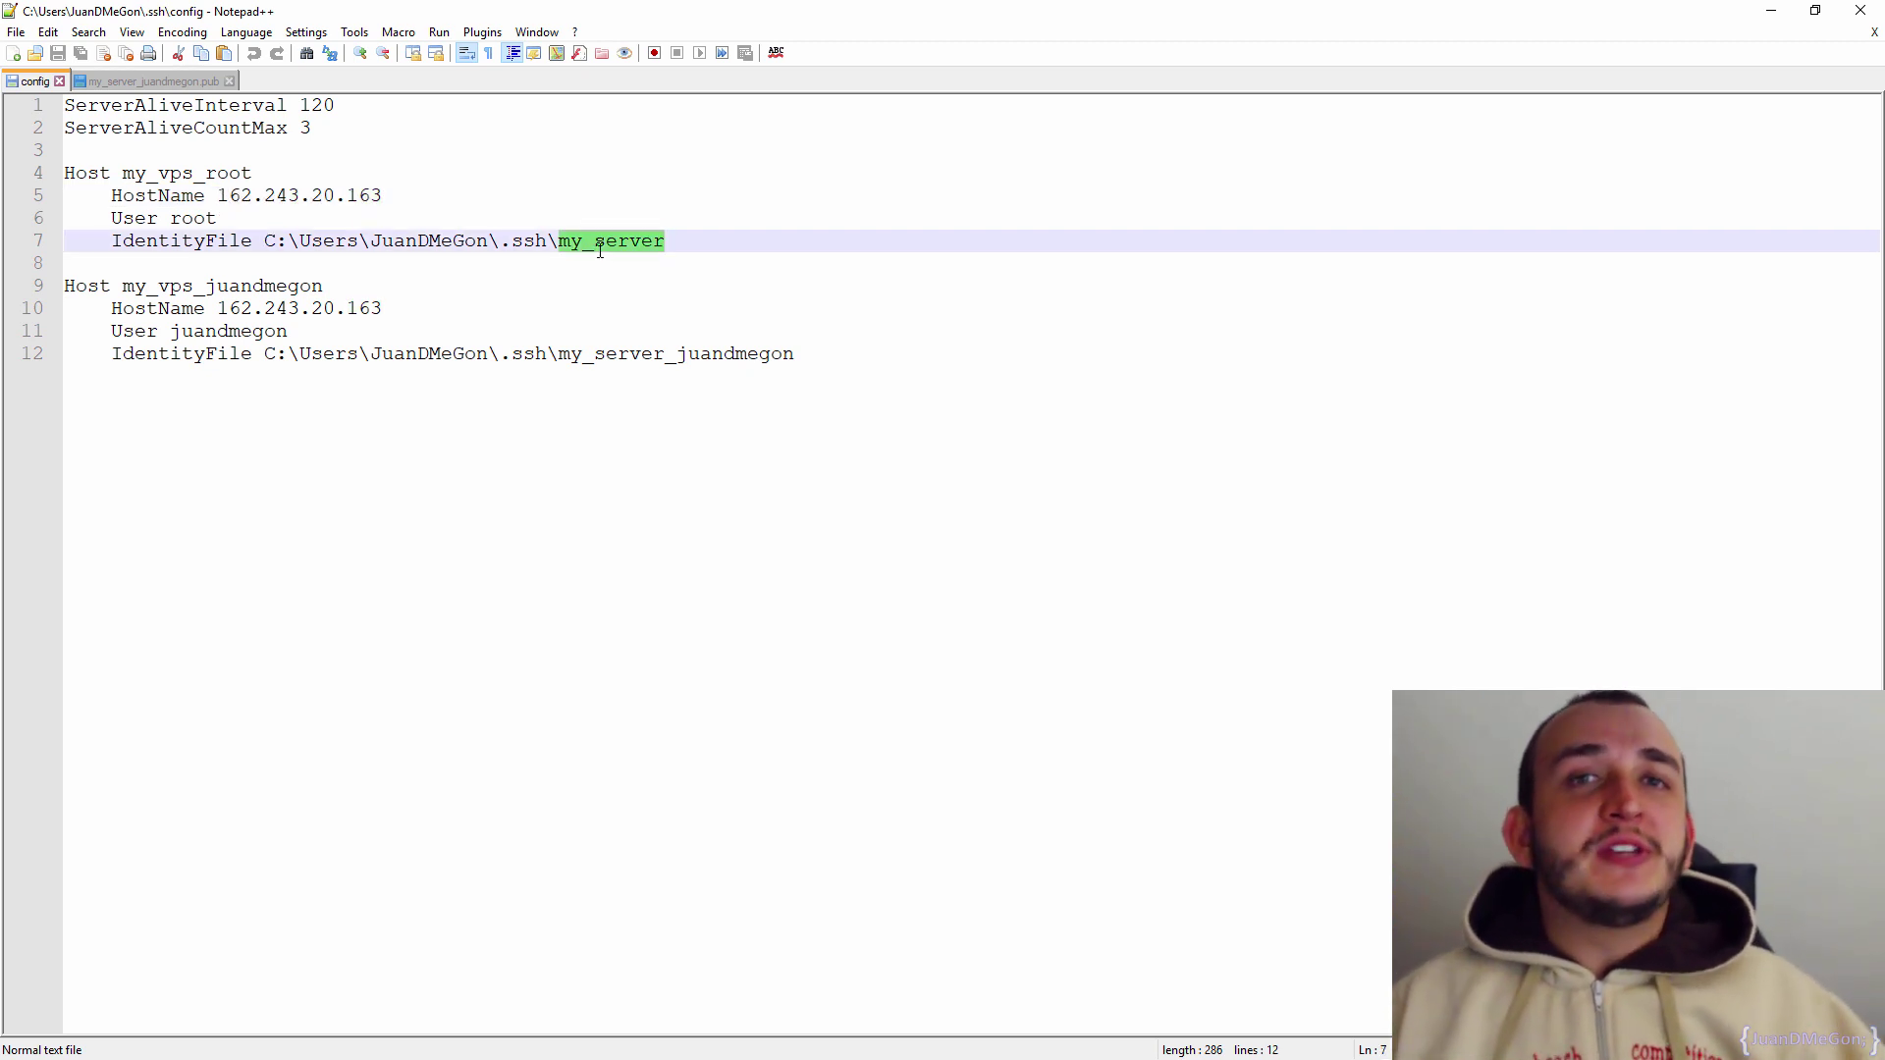
pyautogui.click(633, 355)
pyautogui.doubleClick(716, 360)
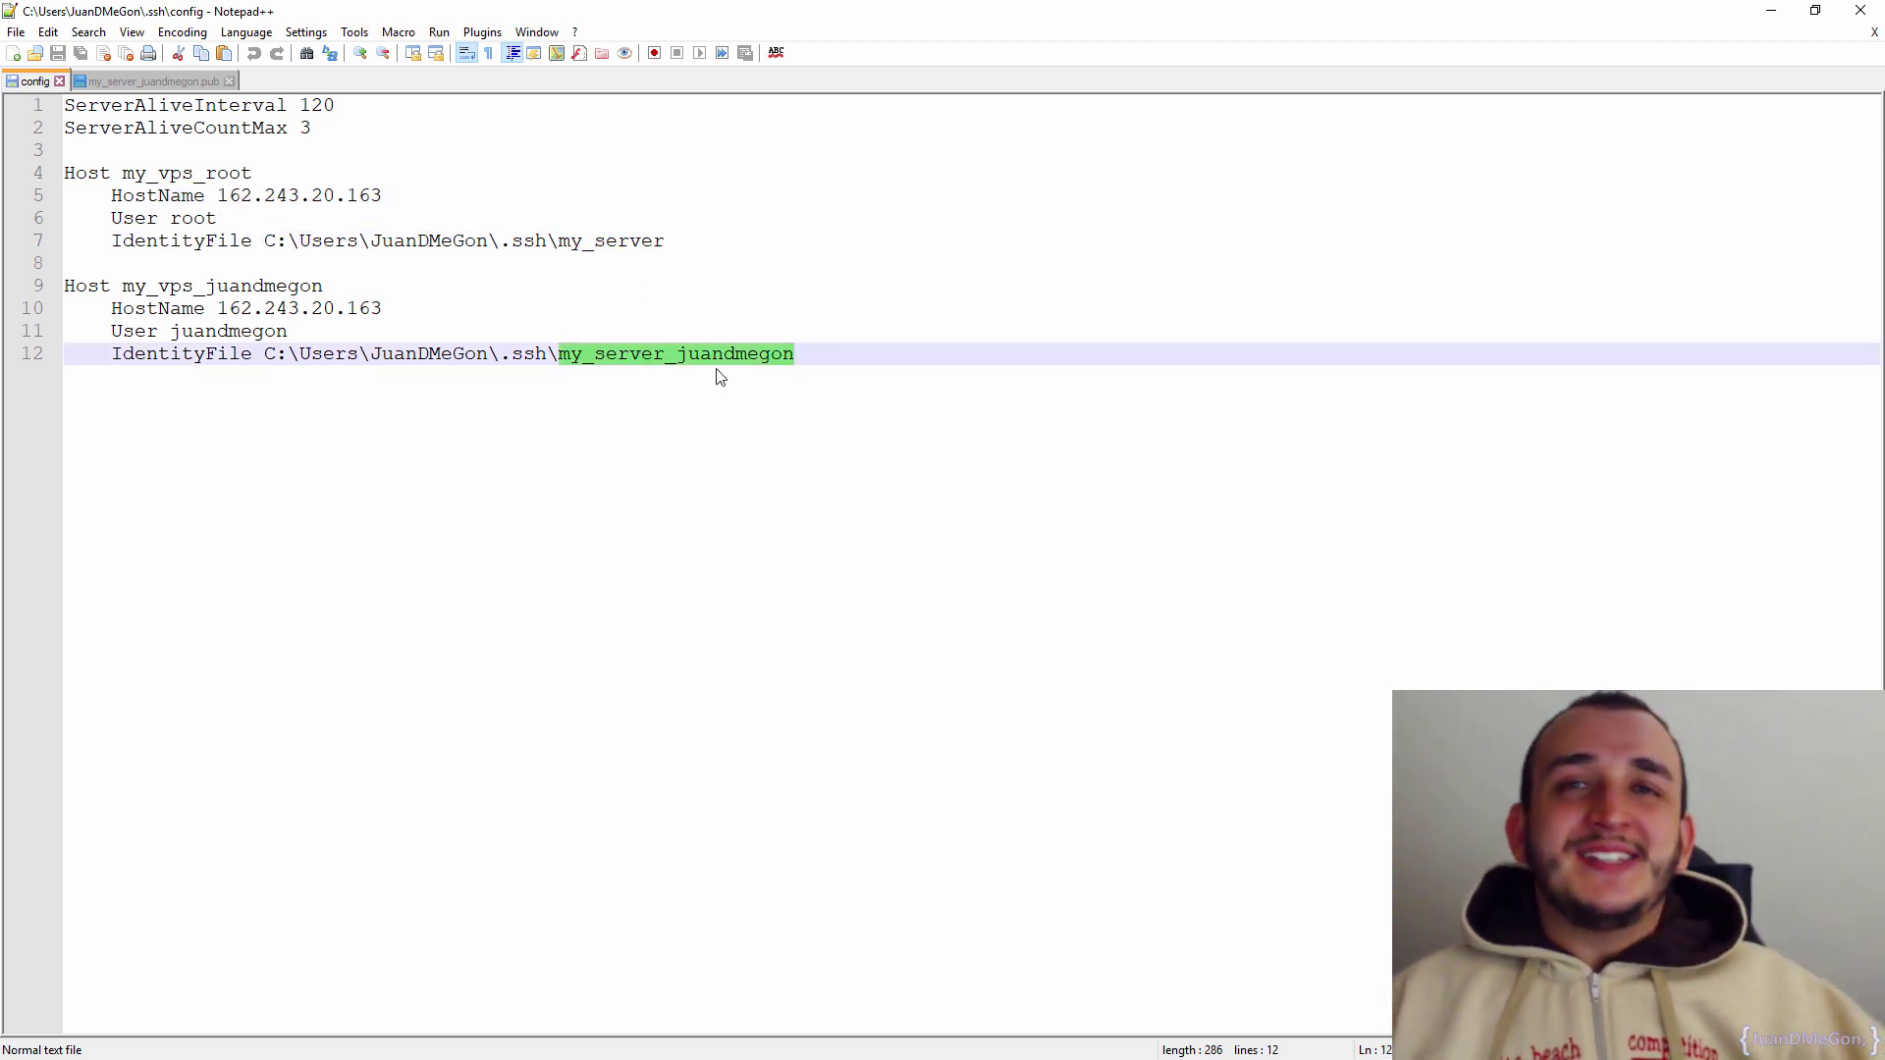
pyautogui.click(814, 359)
pyautogui.doubleClick(228, 332)
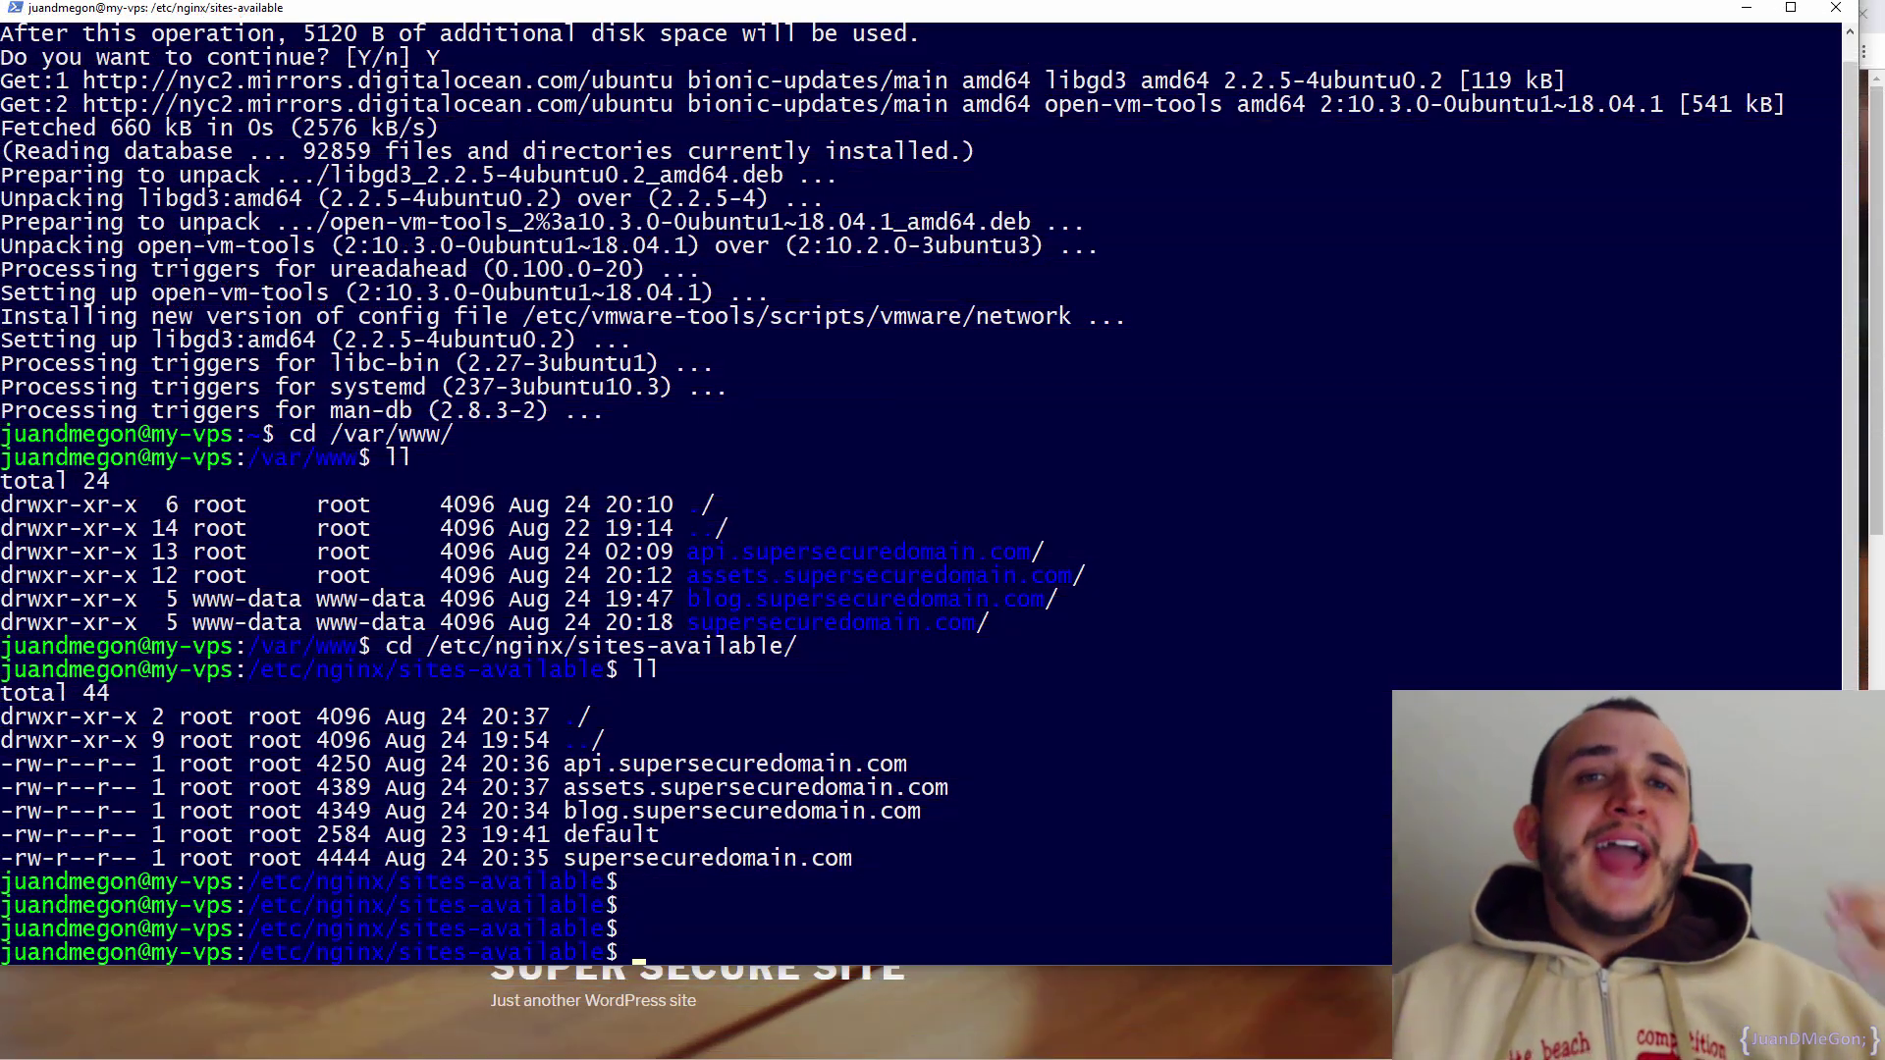
pyautogui.moveTo(564, 809); pyautogui.dragTo(631, 811)
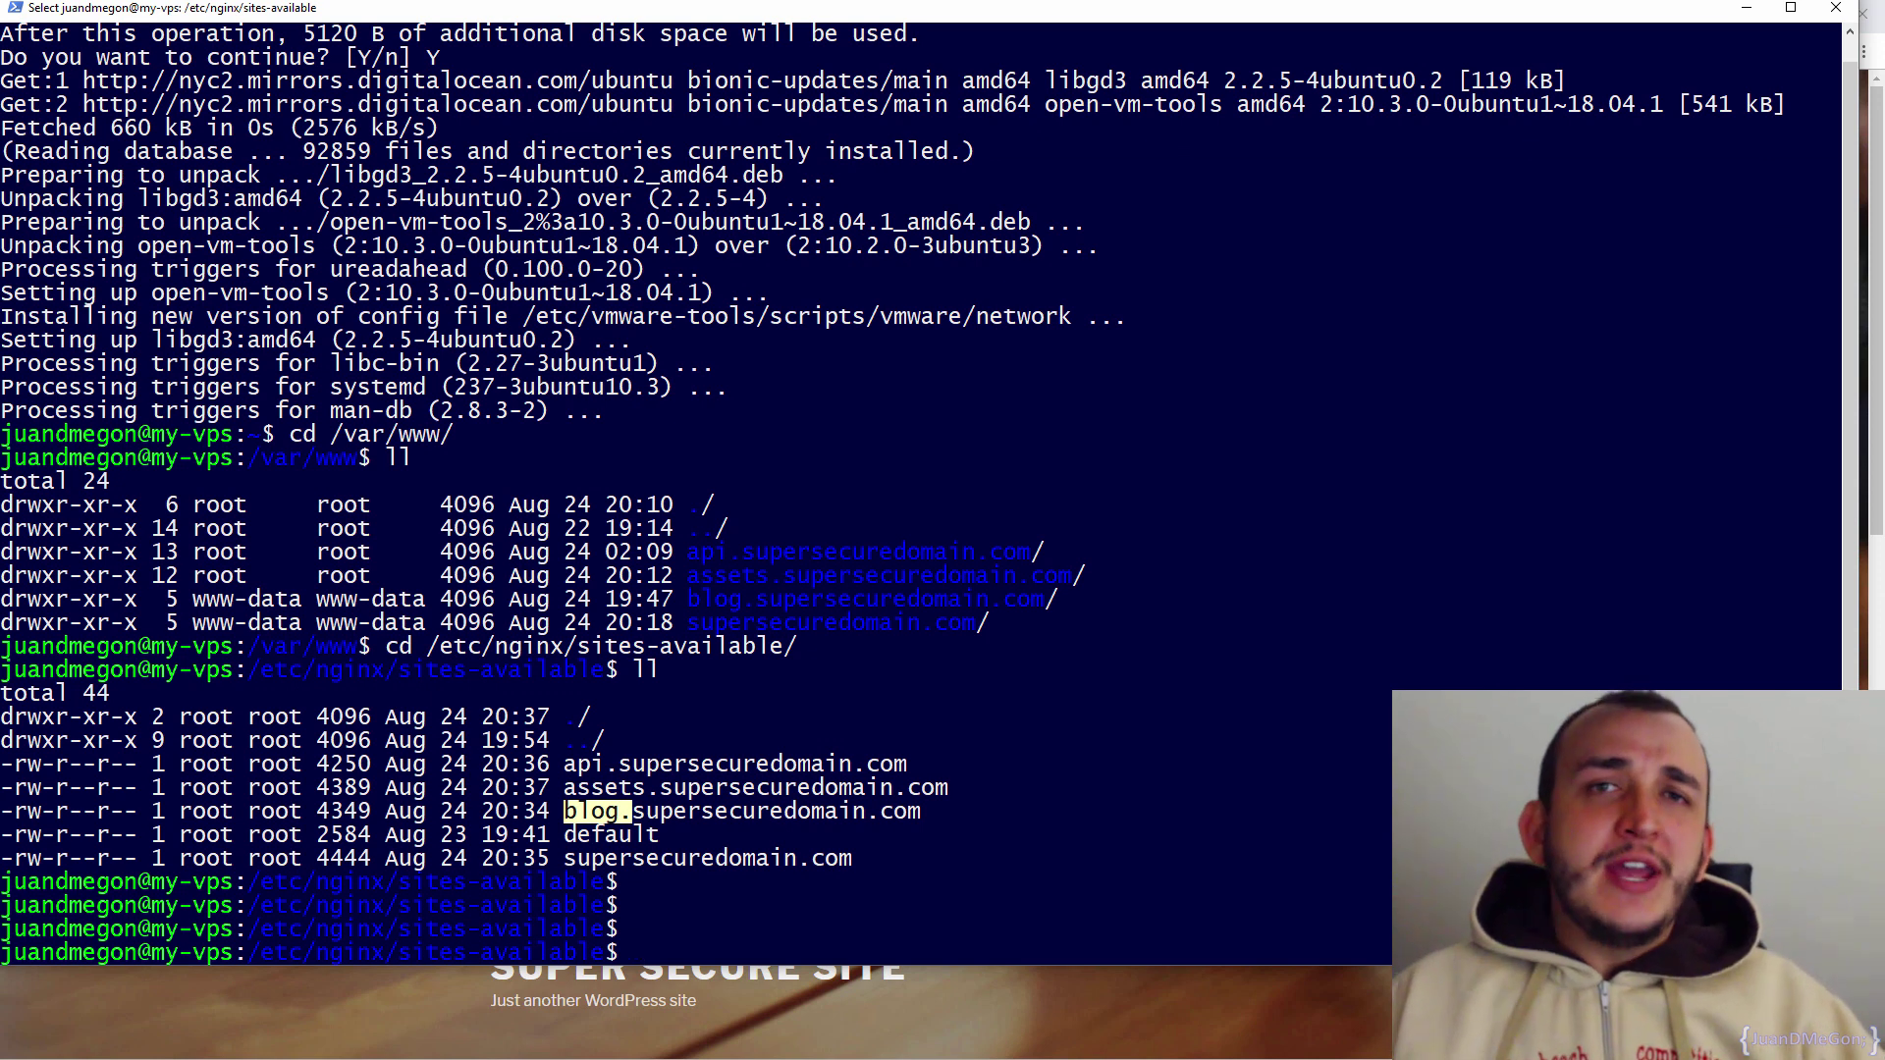
# Step: Open the blog.supersecuredomain.com nginx config with sudo nano
pyautogui.press('Return')
pyautogui.write('sudo na')
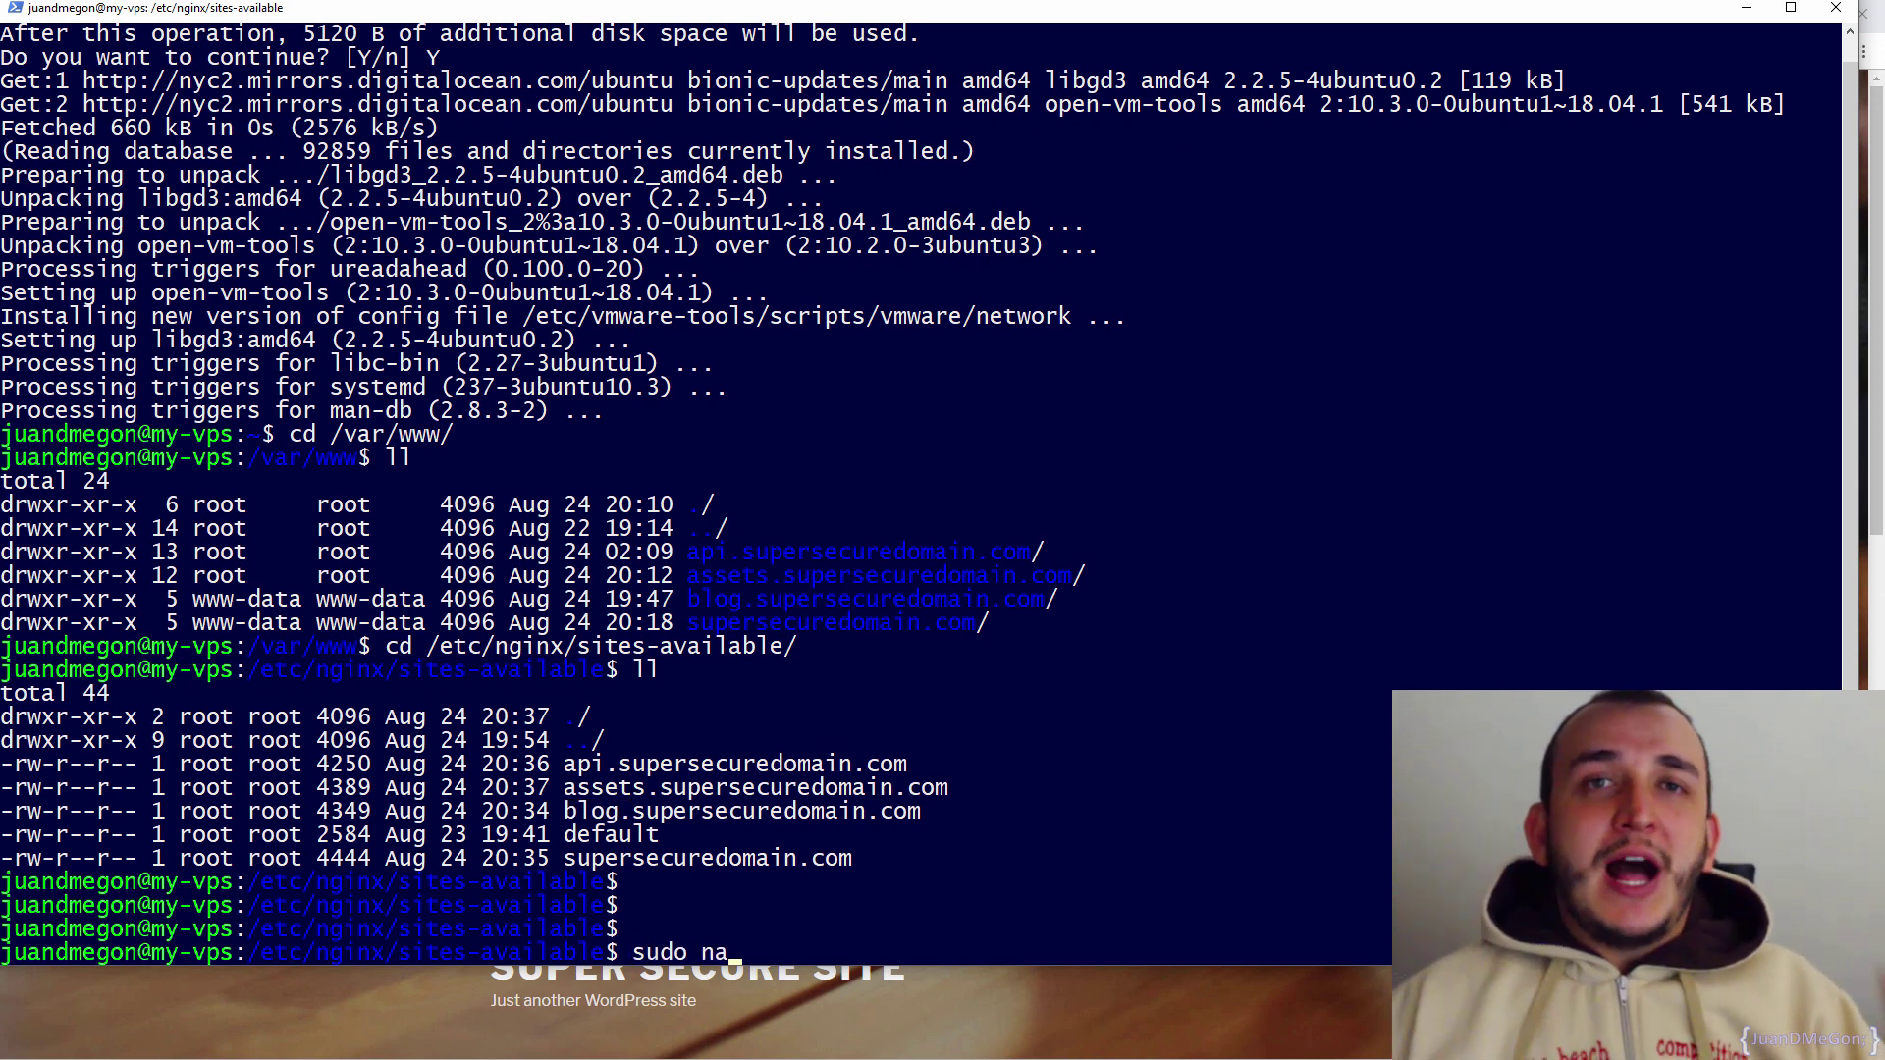
pyautogui.write('no blog')
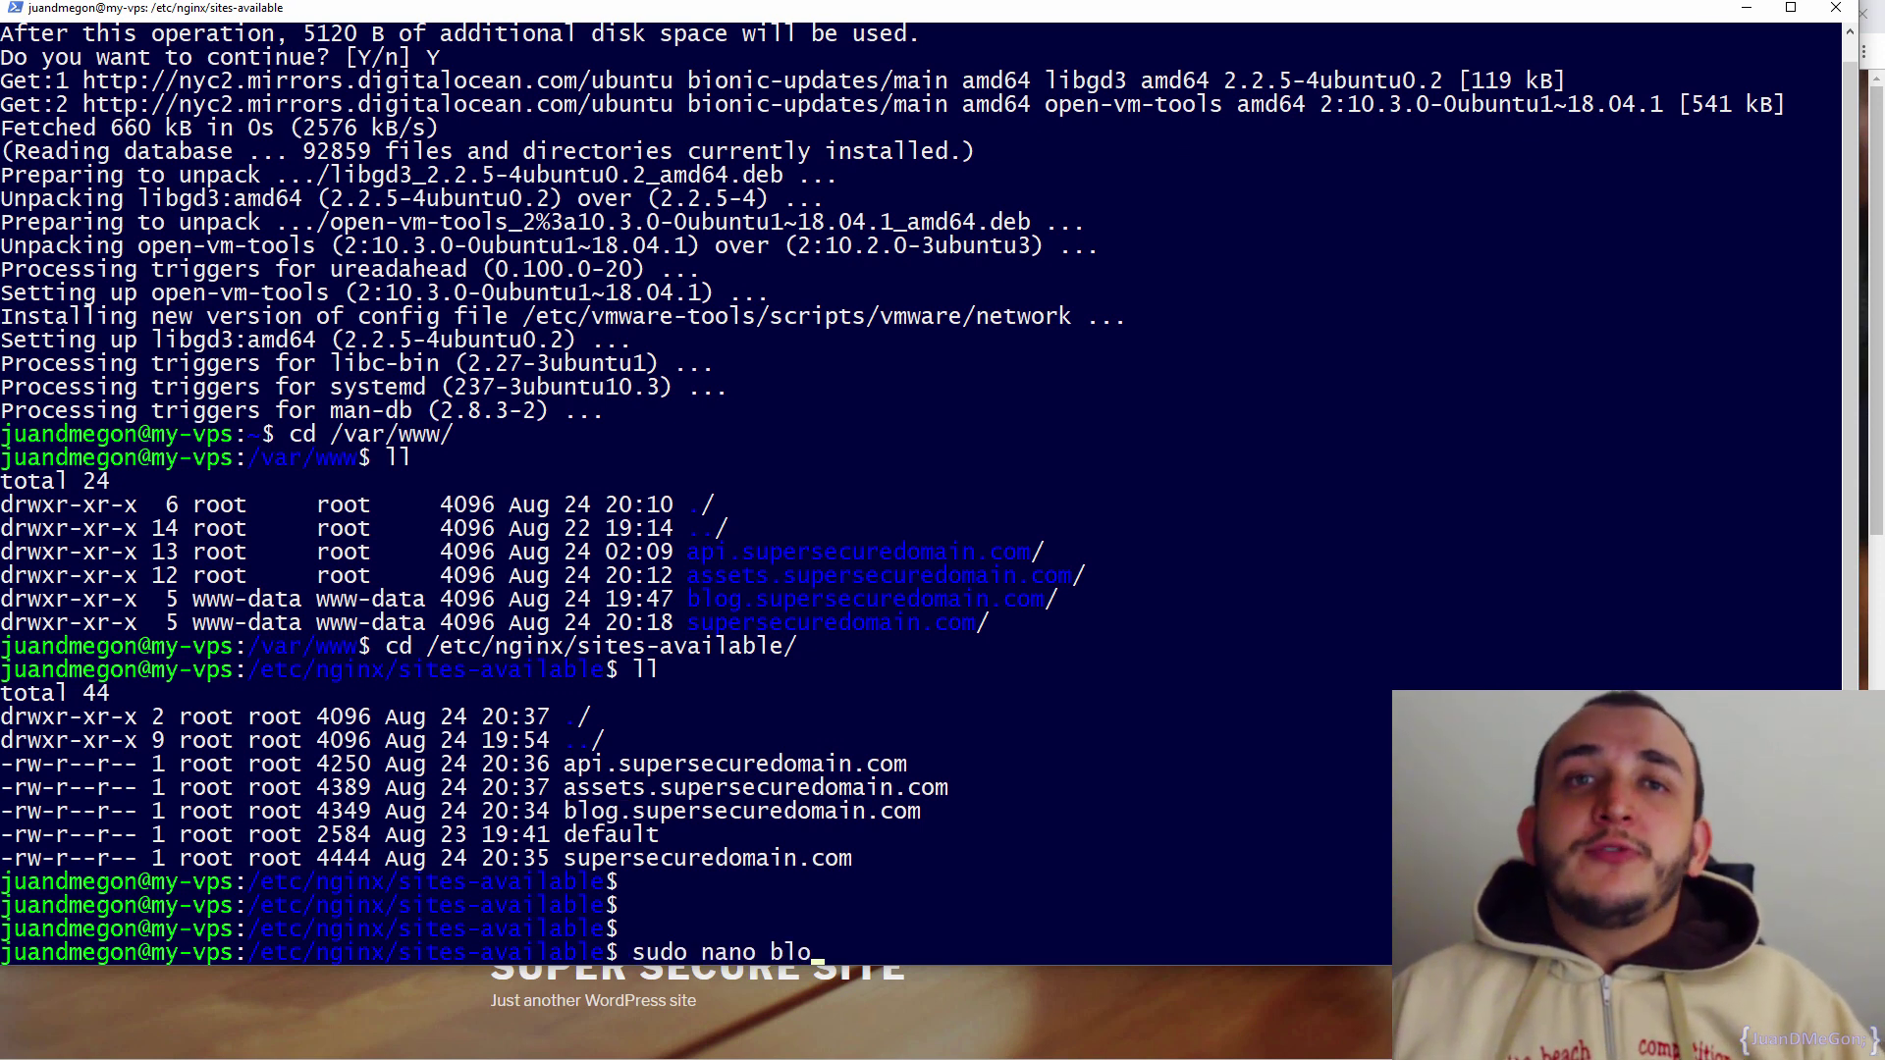
pyautogui.press('Tab')
pyautogui.press('Return')
# Step: Scroll down through the HTTP server block to the SSL certificate settings
pyautogui.press('Down')
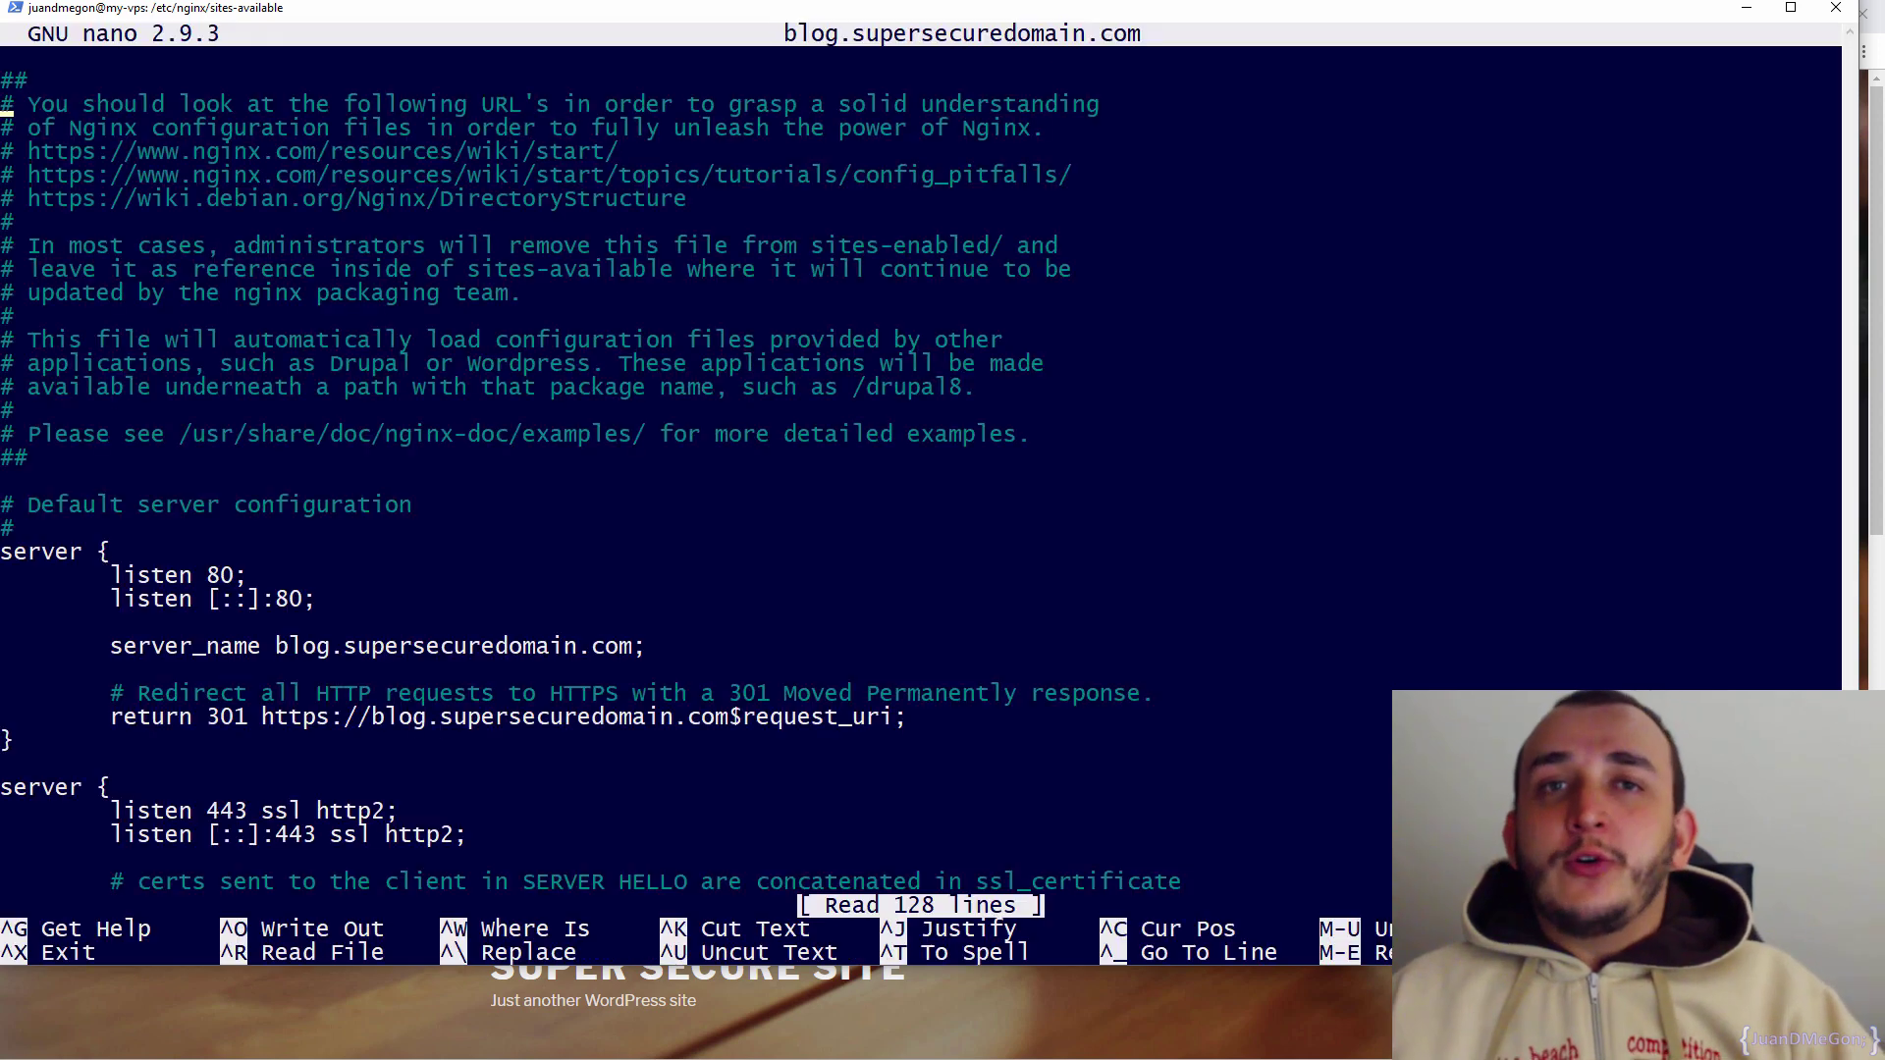
pyautogui.press('Down')
pyautogui.press('Down')
pyautogui.press('Down')
pyautogui.press('Down')
pyautogui.press('Down')
pyautogui.press('Down')
pyautogui.press('Down')
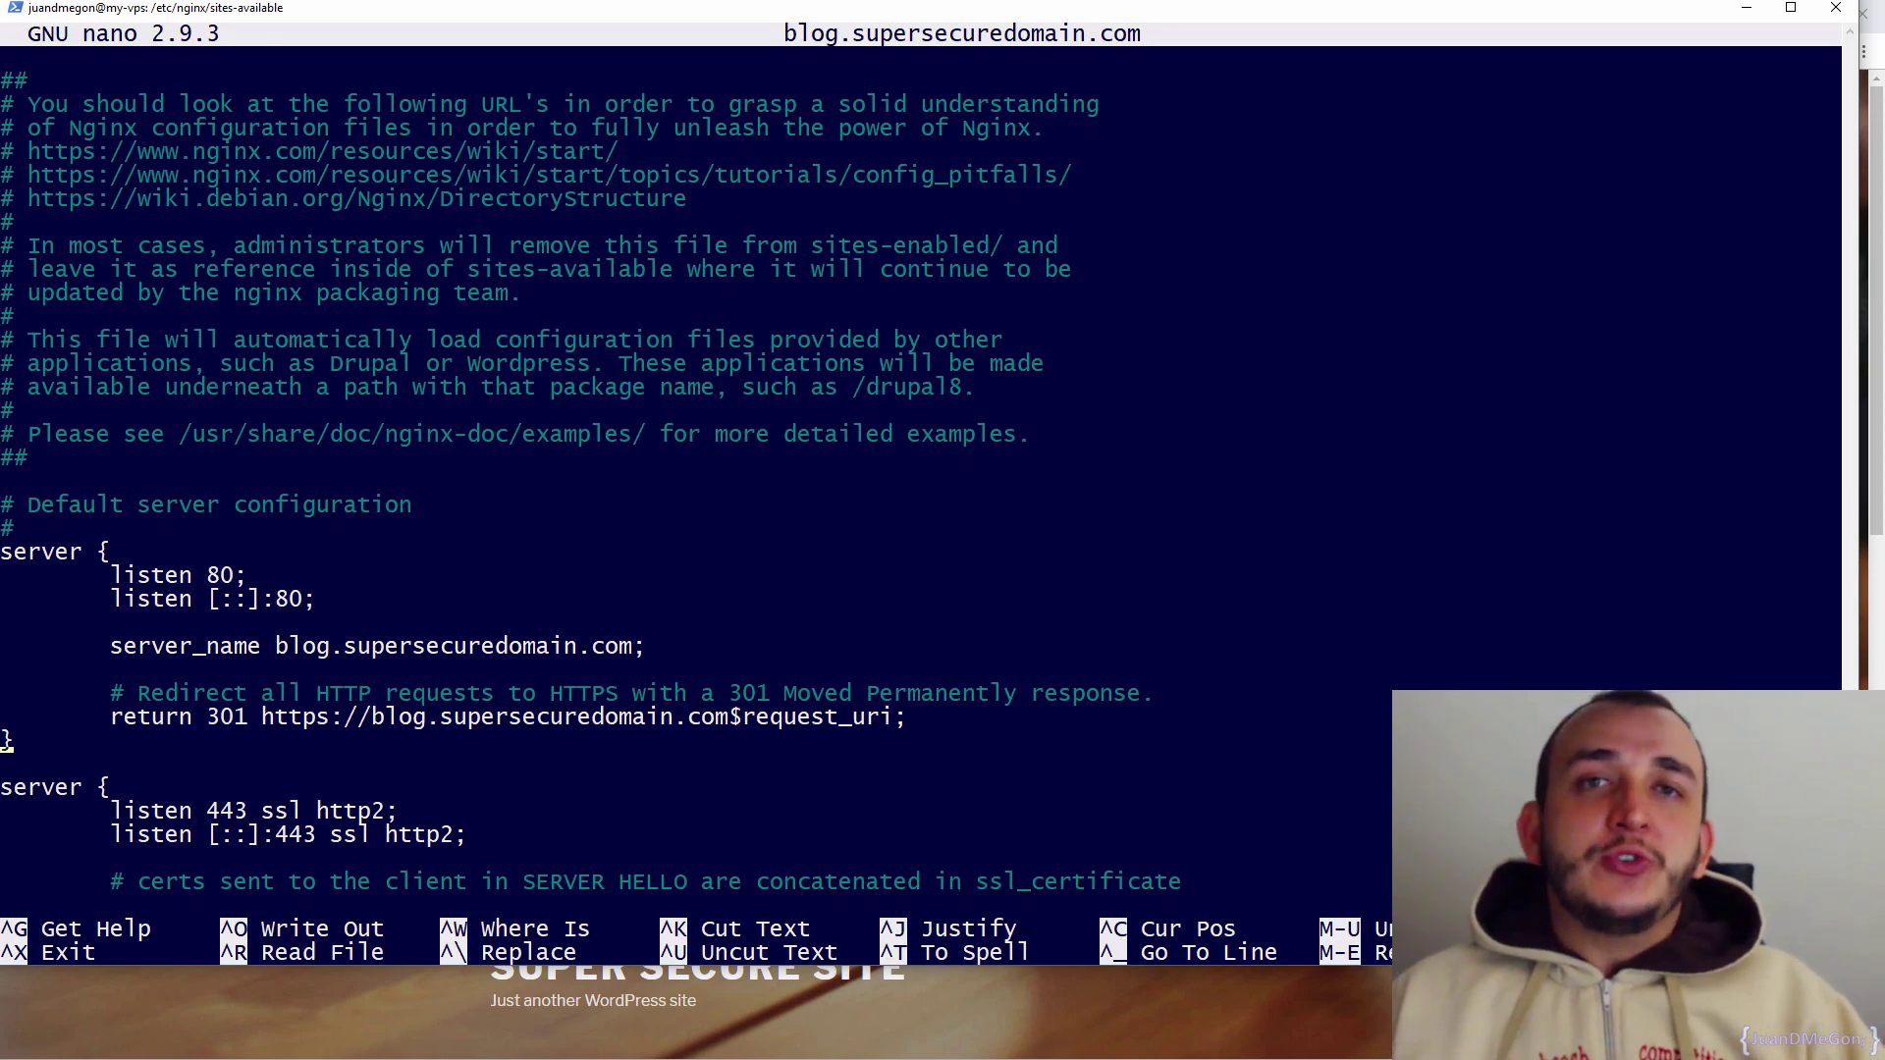
pyautogui.press('Down')
pyautogui.press('Down')
pyautogui.press('Down')
pyautogui.press('Down')
pyautogui.press('Down')
pyautogui.press('Down')
pyautogui.press('Down')
pyautogui.press('Down')
pyautogui.press('Down')
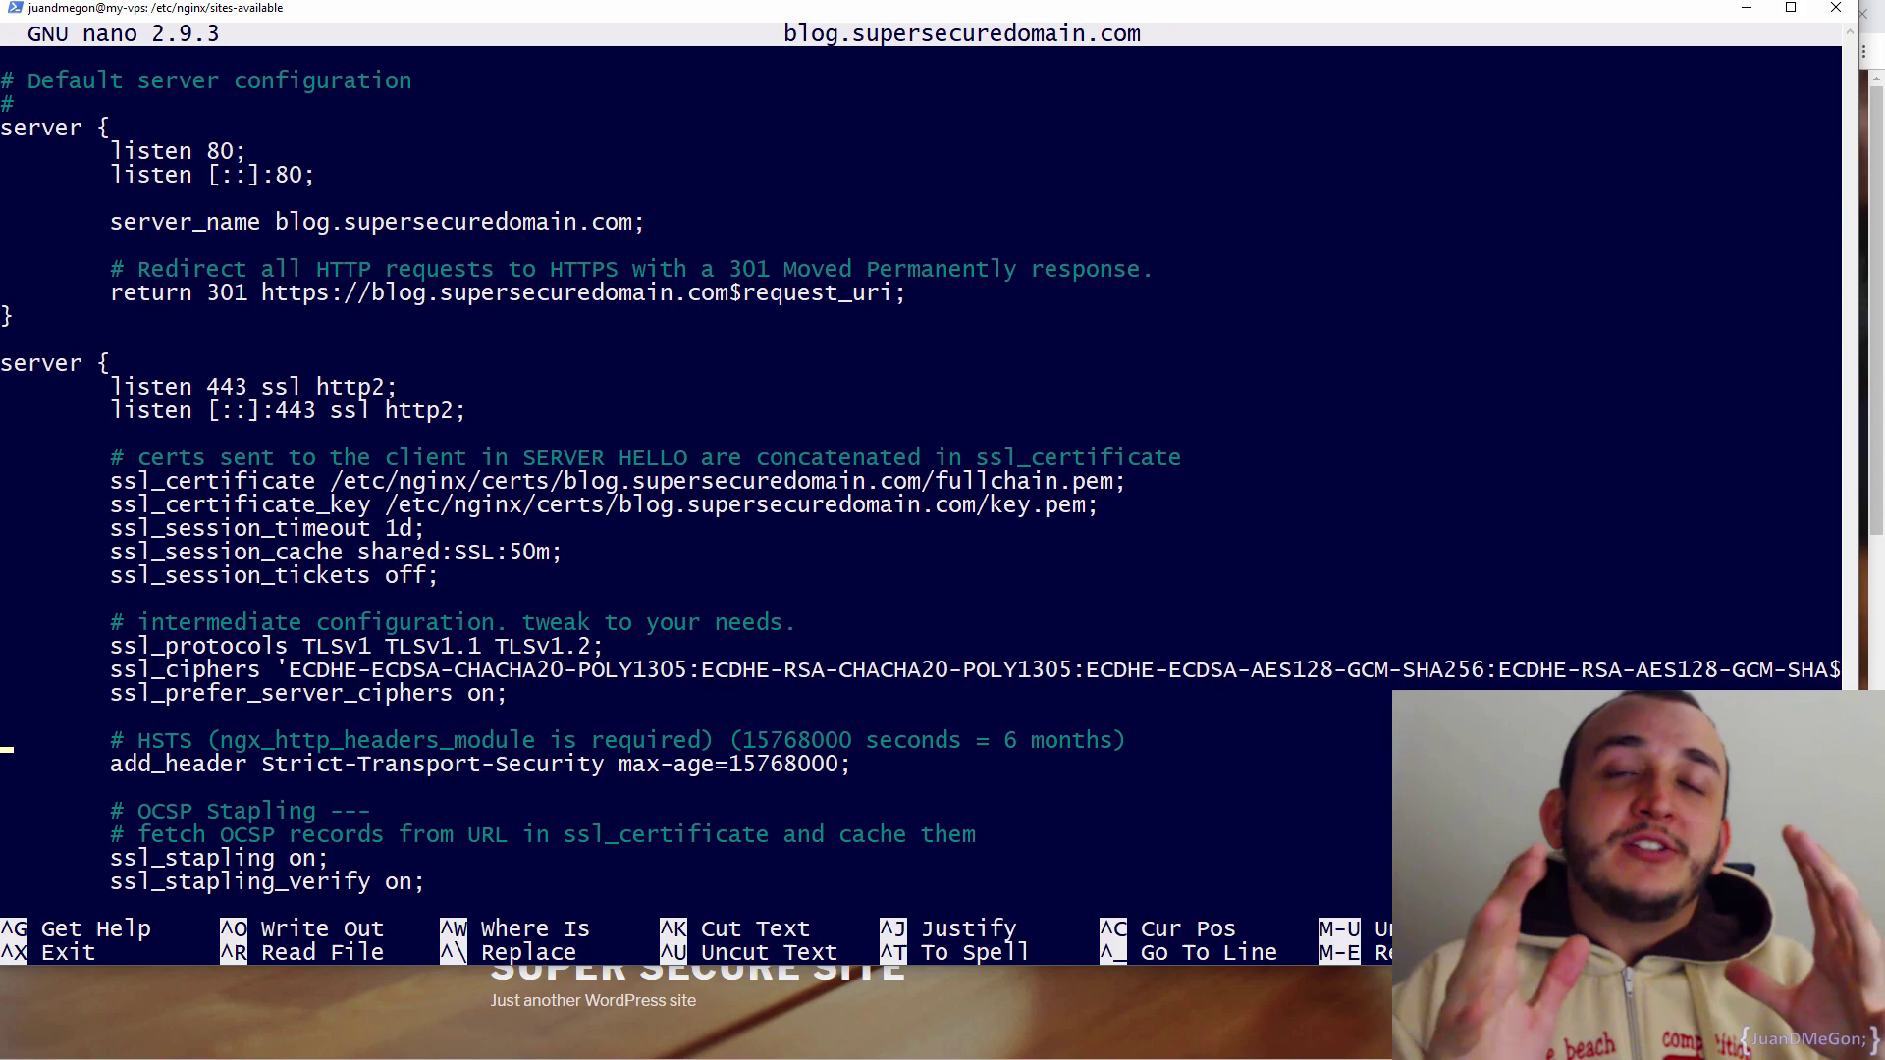
pyautogui.press('Down')
pyautogui.press('Down')
pyautogui.press('Down')
pyautogui.press('Down')
pyautogui.press('Down')
pyautogui.press('Down')
pyautogui.press('Down')
pyautogui.press('Down')
pyautogui.press('Down')
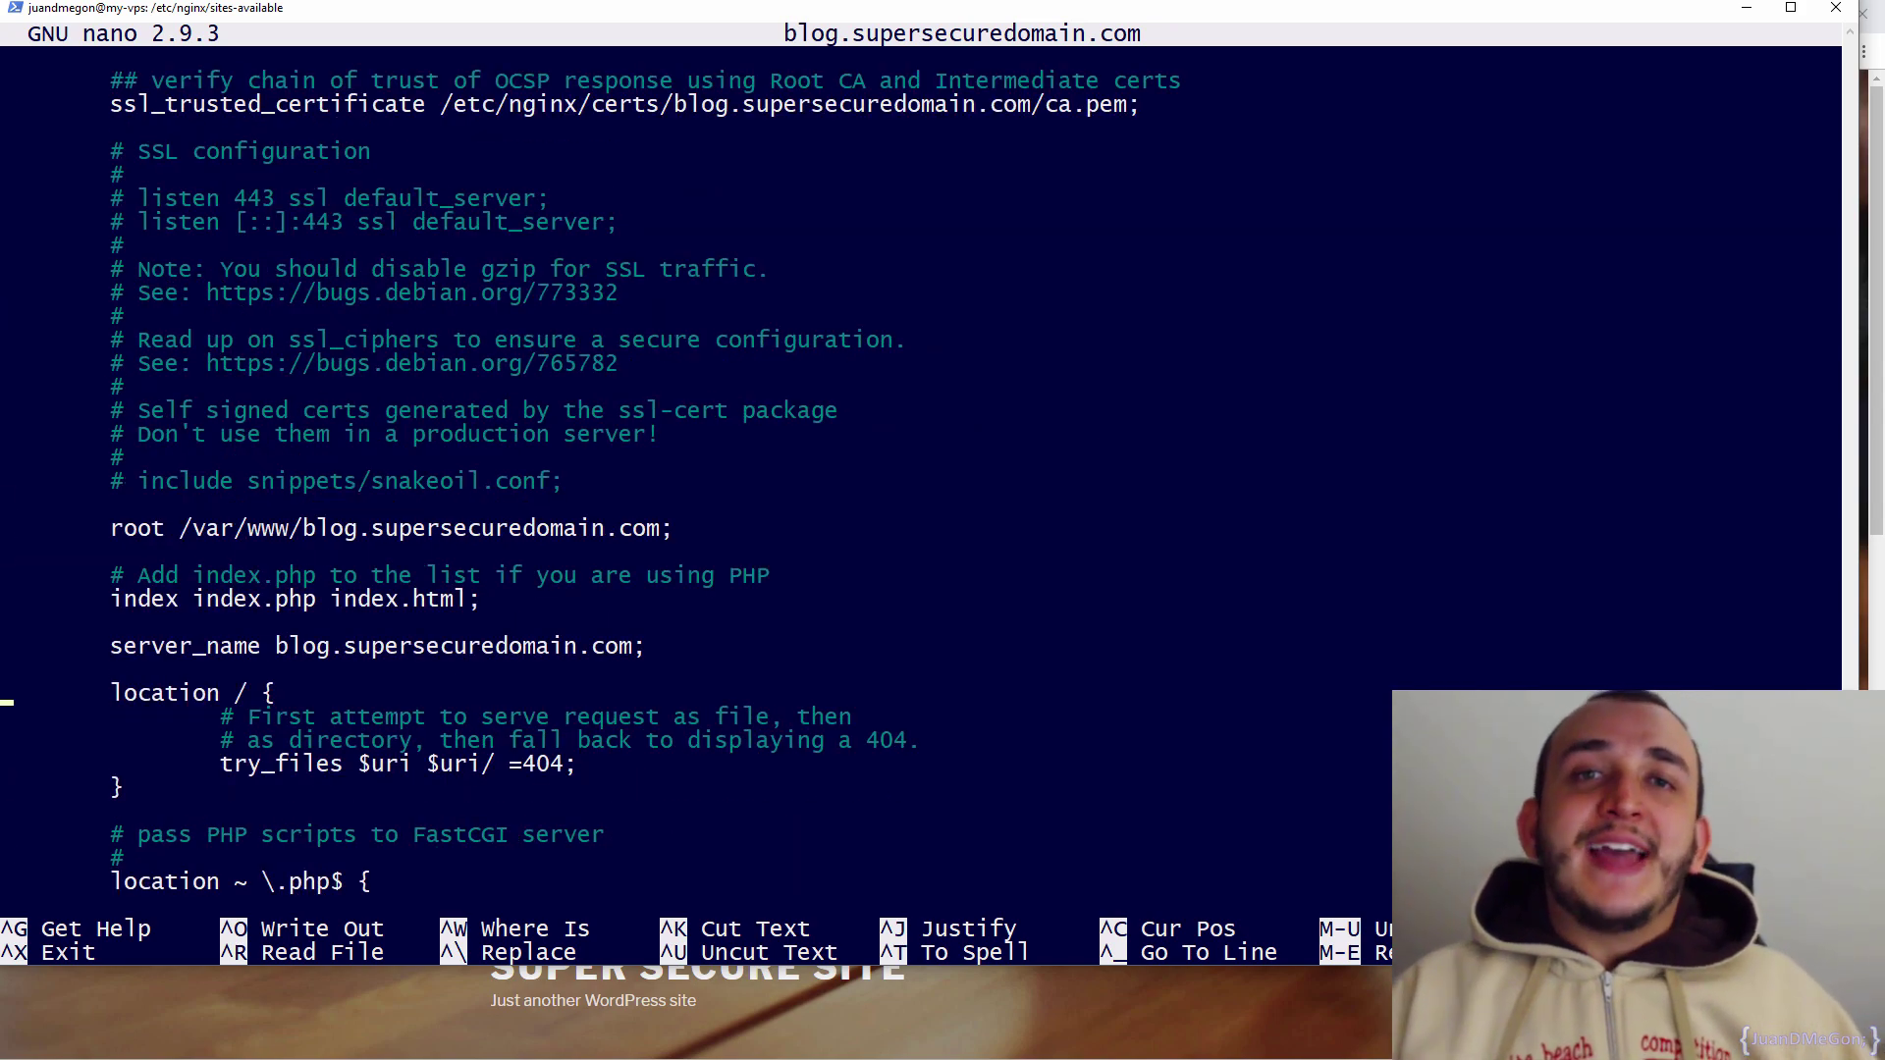